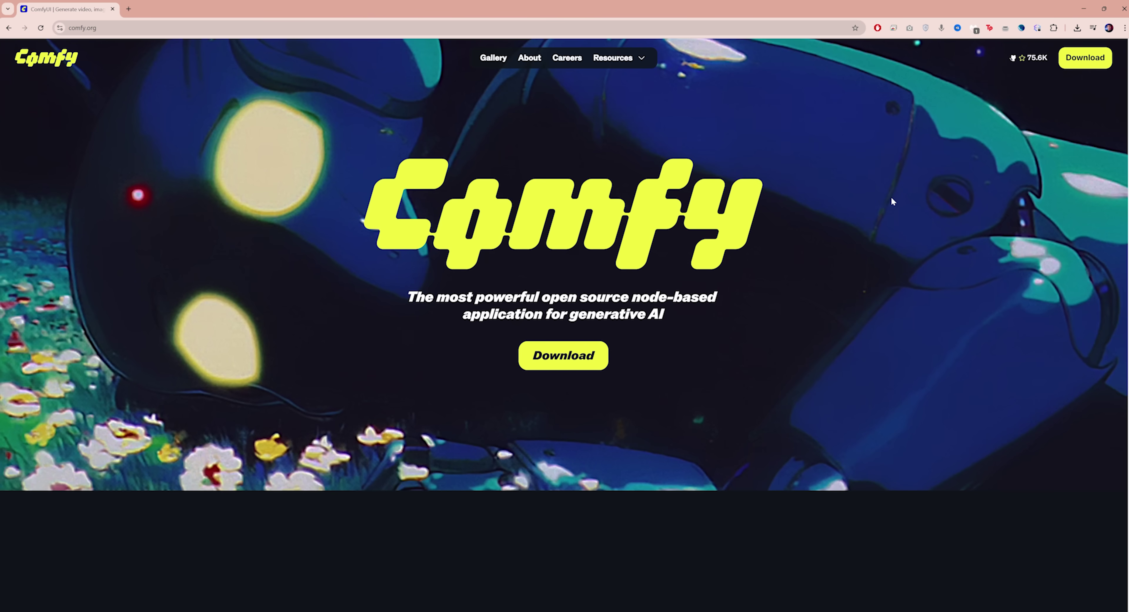
Download the ComfyUI Setup 0.4.60 Windows installer (110 MB) from comfy.org.
left_click(106, 28)
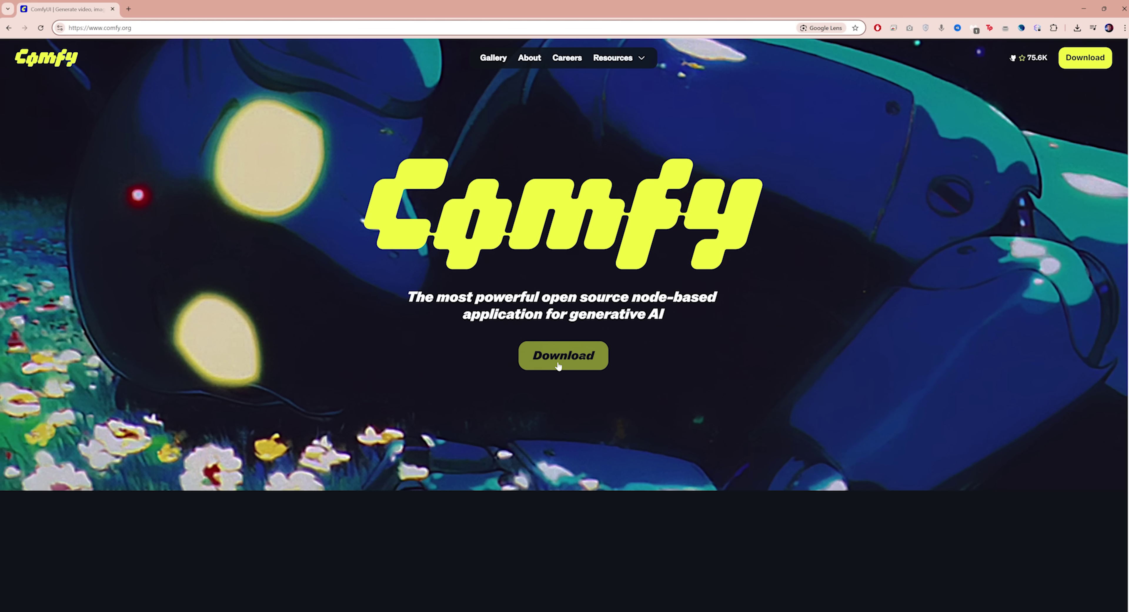
left_click(566, 356)
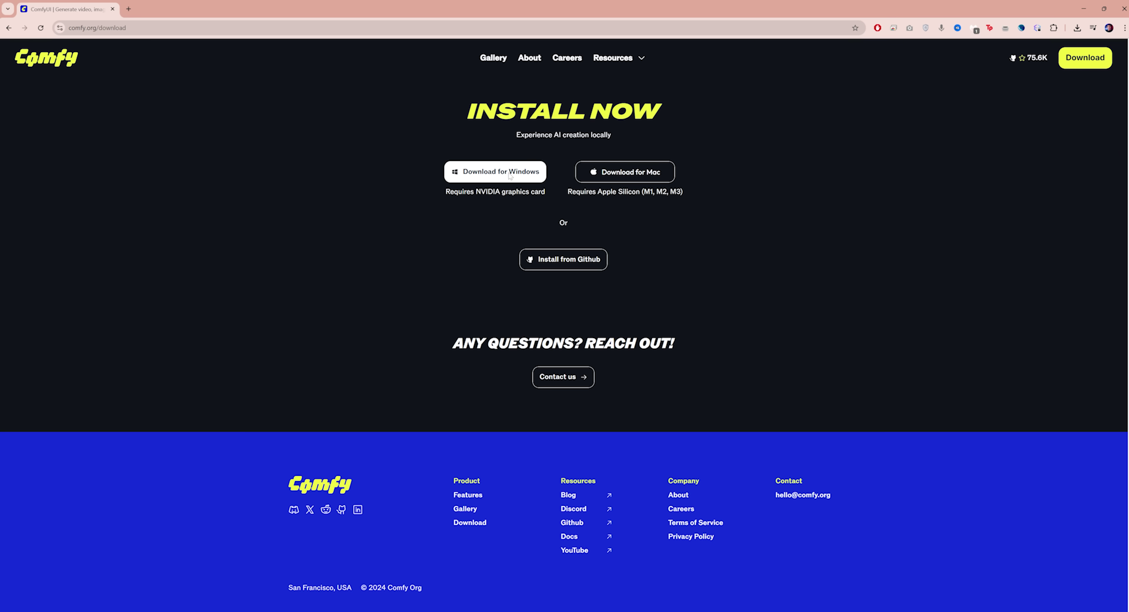
left_click(510, 176)
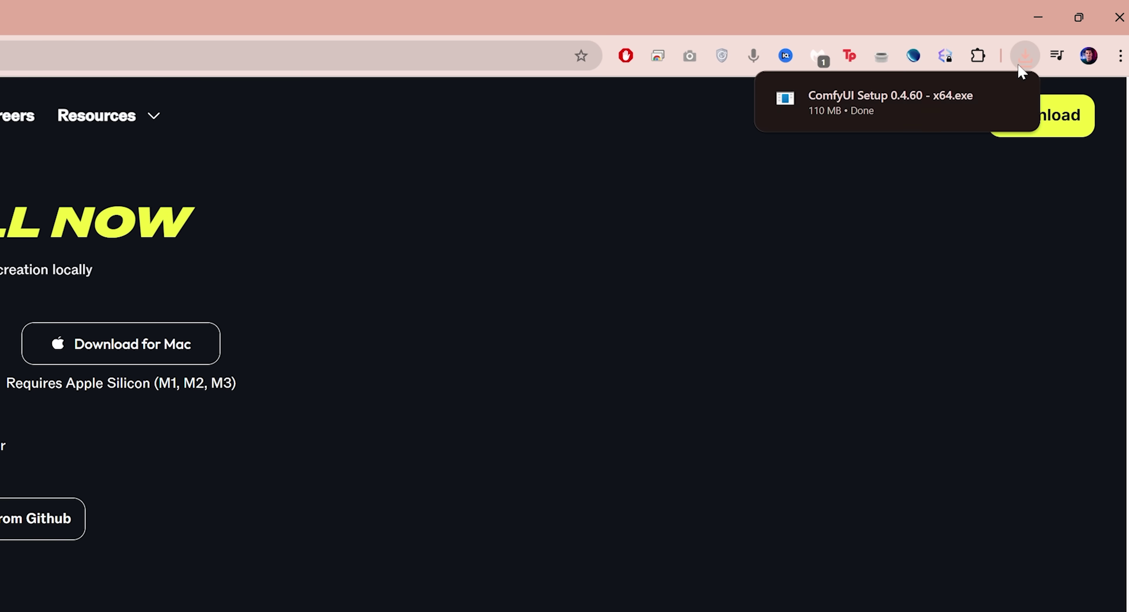
Launch the downloaded ComfyUI installer and choose the NVIDIA GPU option.
mouse_move(861, 114)
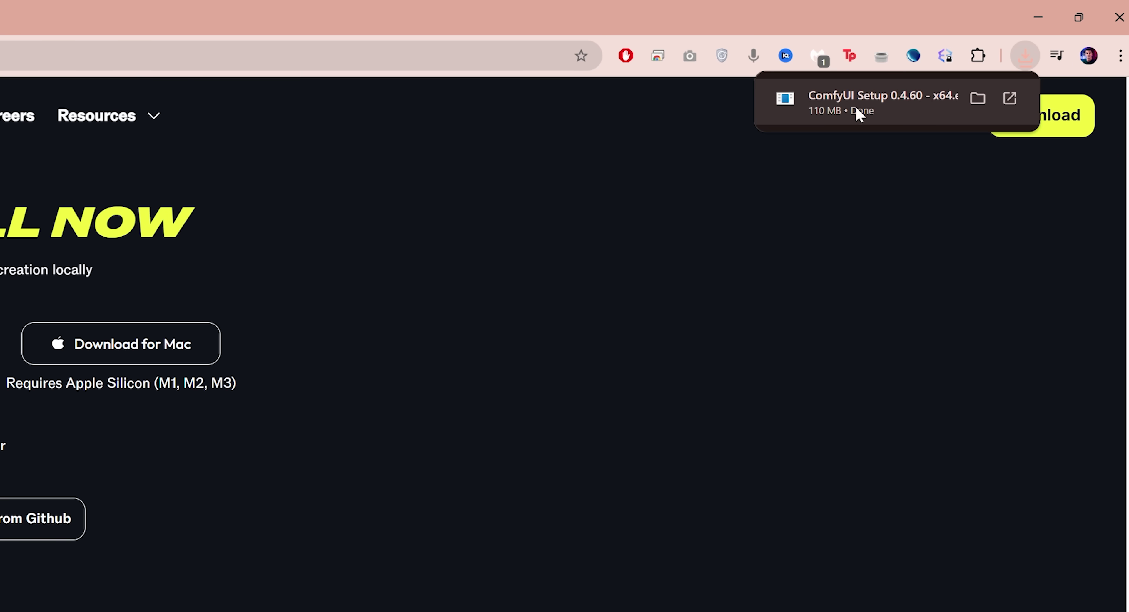
left_click(914, 102)
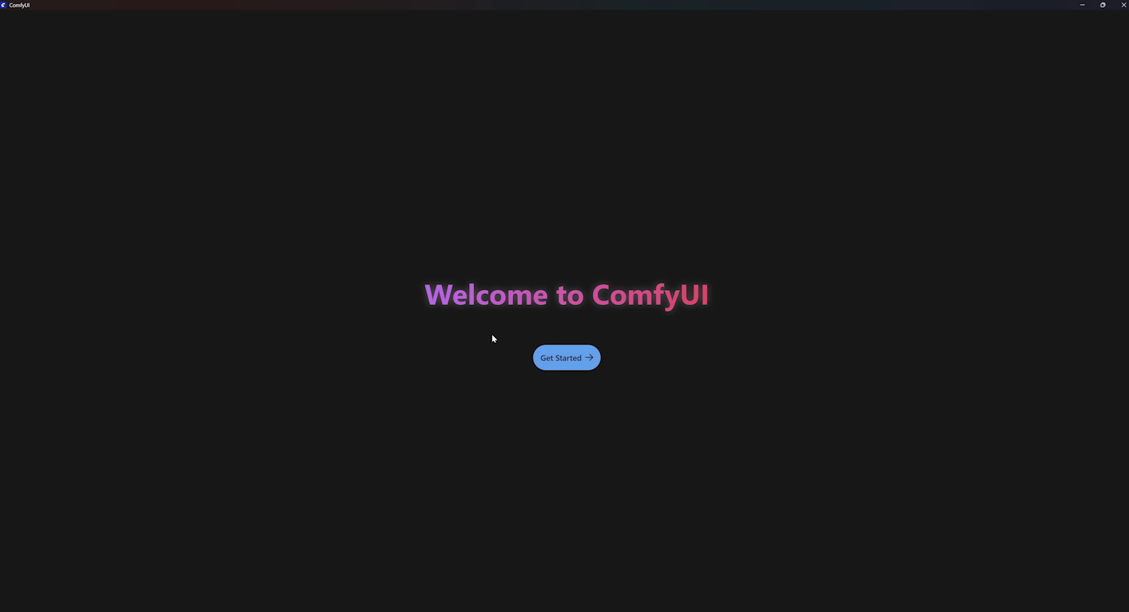
left_click(579, 358)
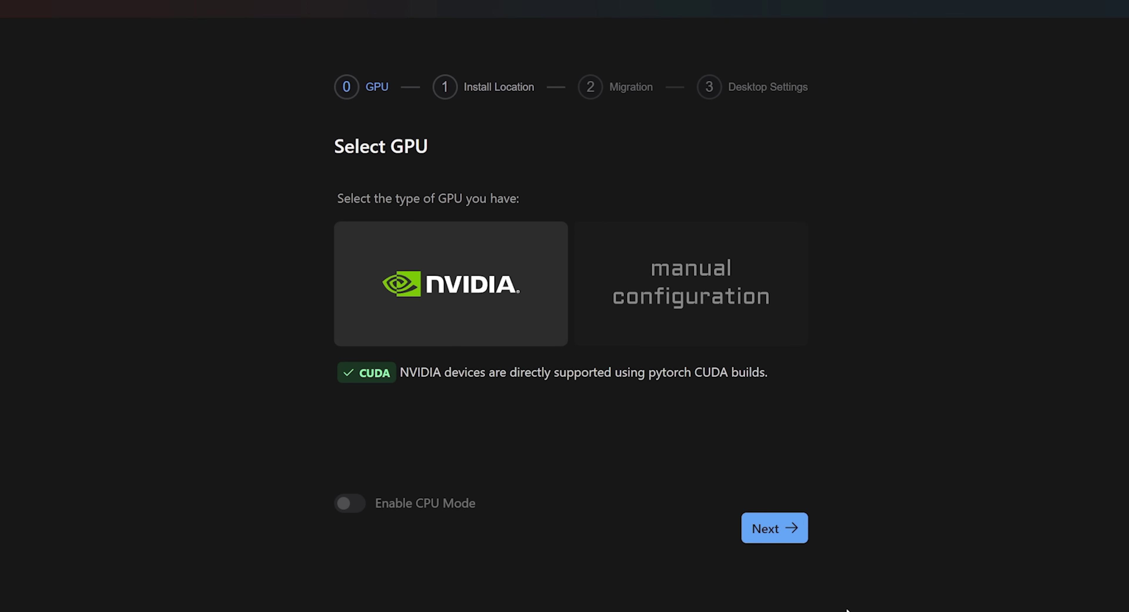
left_click(774, 528)
Keep the Desktop\ComfyUI install folder, skip migration, and install ComfyUI.
left_click_drag(542, 248, 355, 248)
left_click(541, 248)
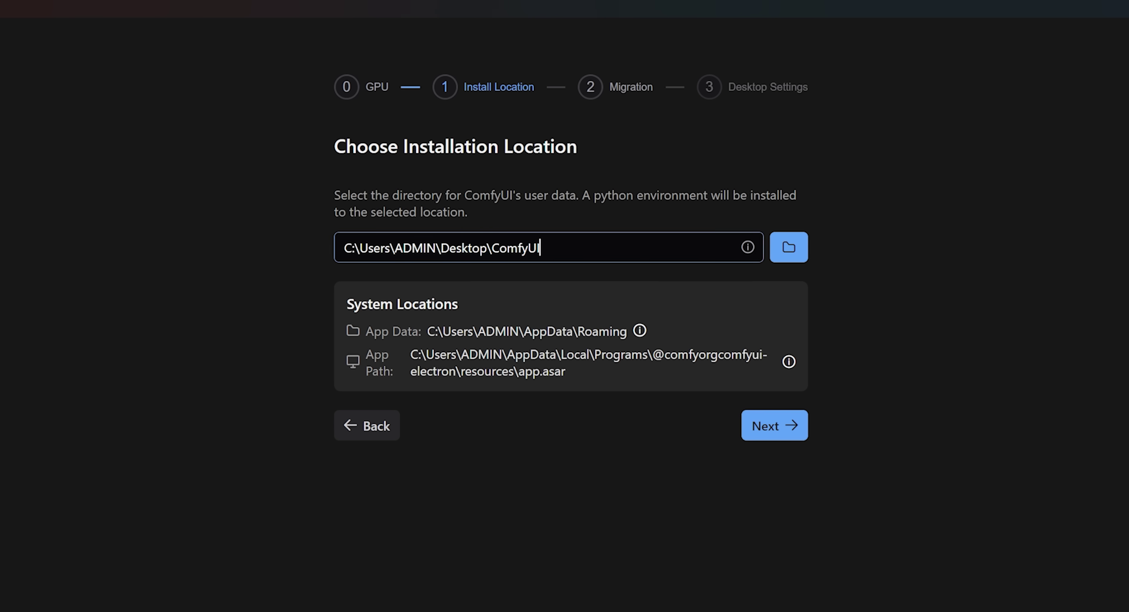
left_click(1029, 219)
left_click(775, 438)
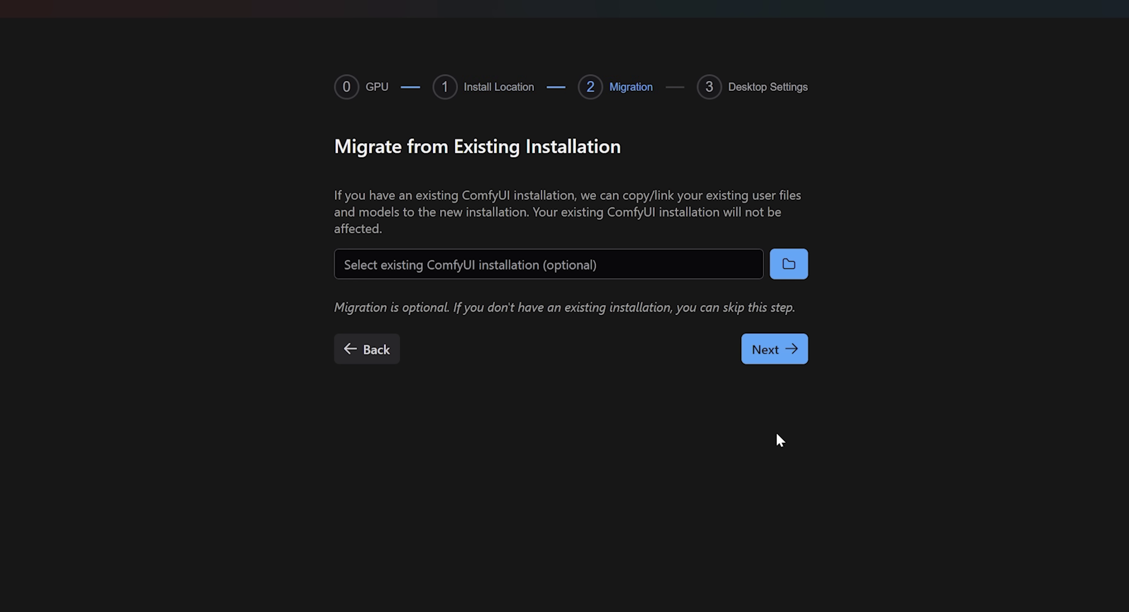
left_click(783, 348)
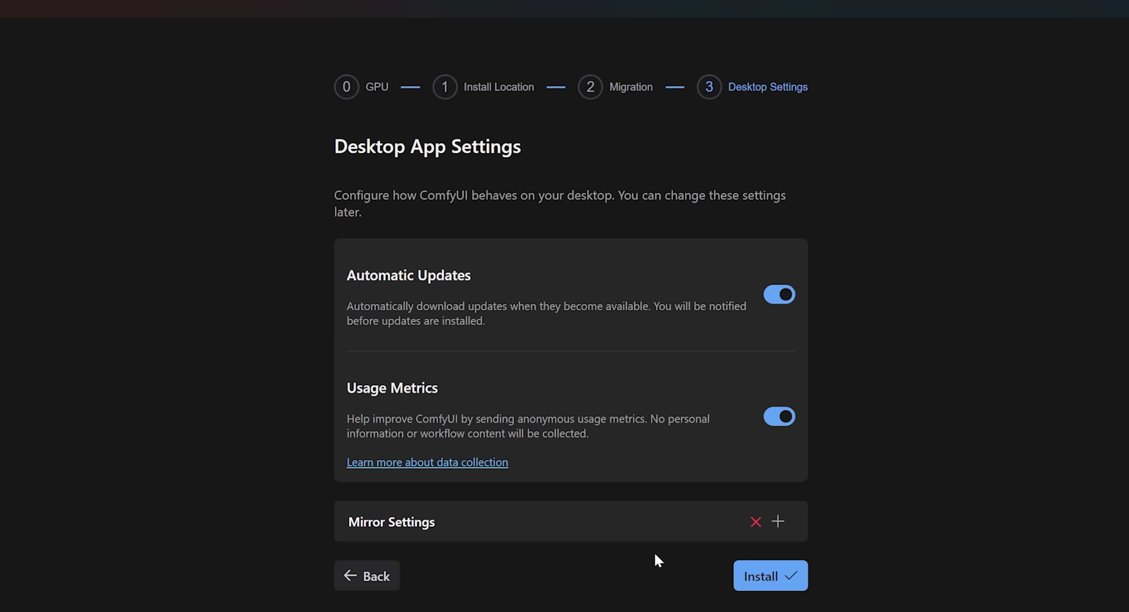
left_click(756, 575)
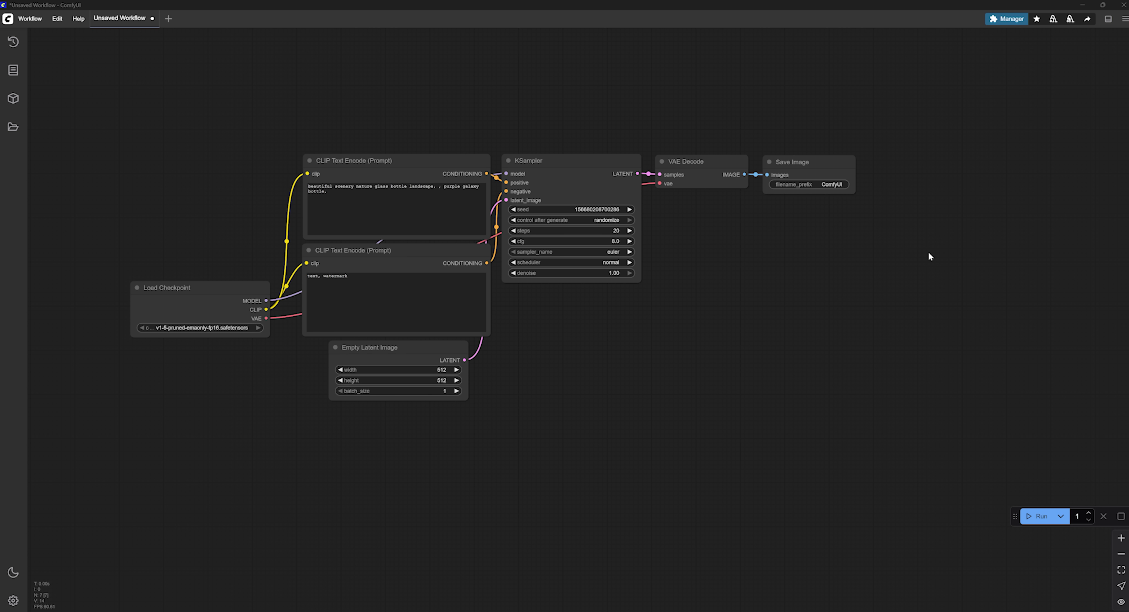
Browse the workflow templates filtered to the Video category to find the Wan 2.2 workflows.
scroll(294, 209, "up", 2)
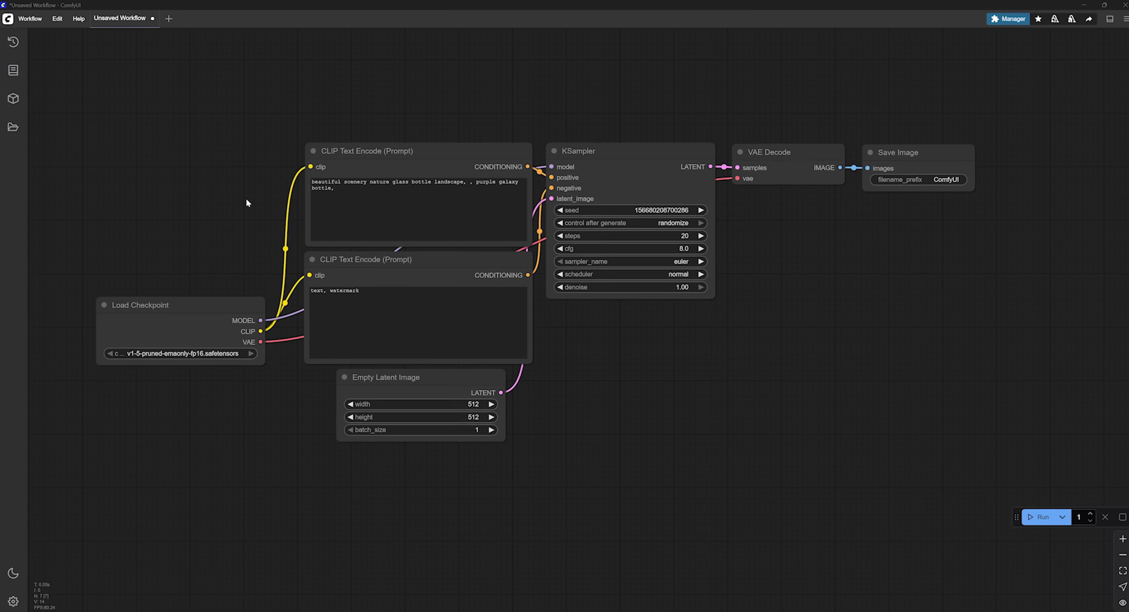
left_click(29, 19)
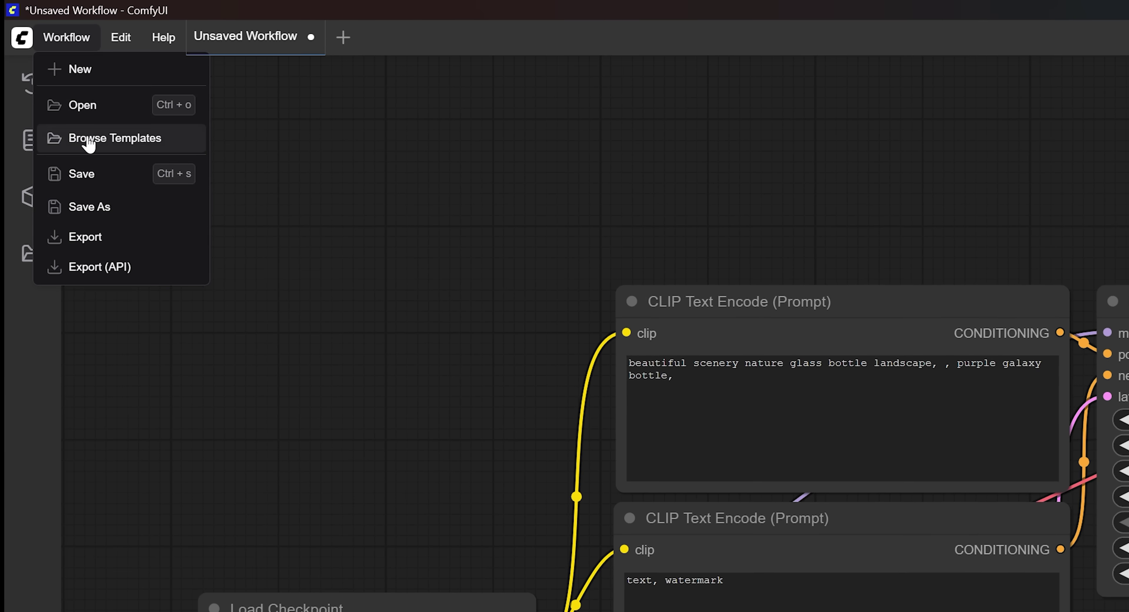
left_click(86, 133)
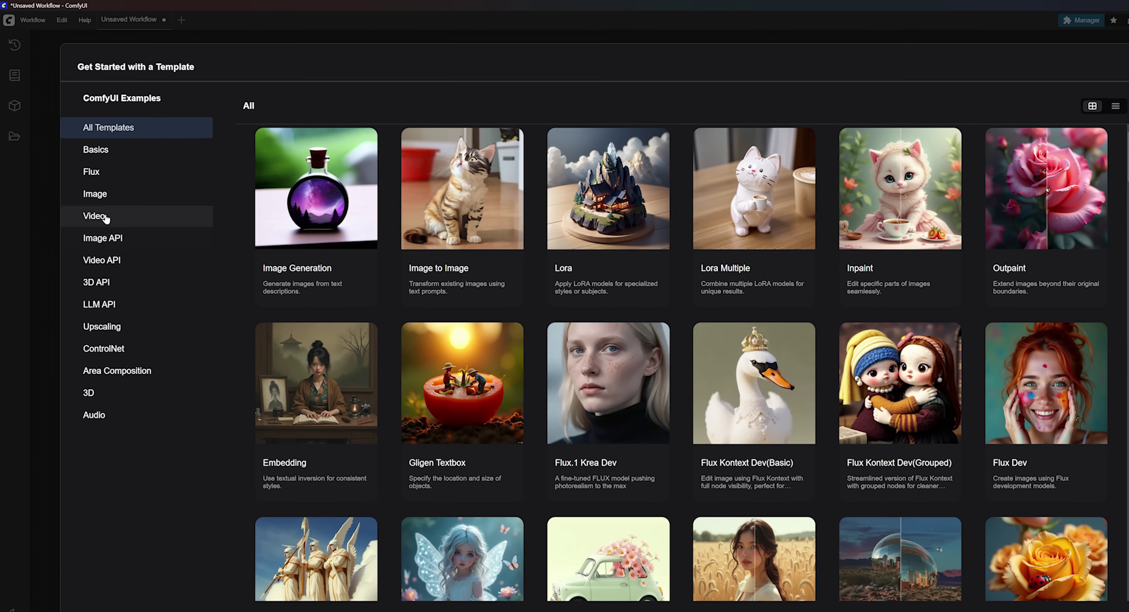
left_click(72, 206)
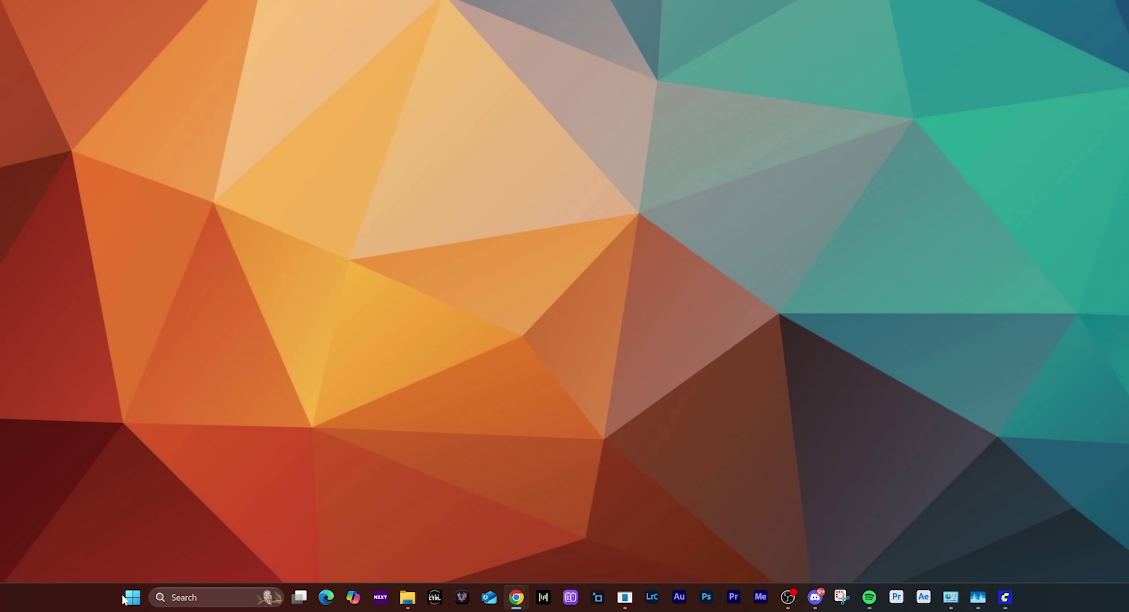
Run dxdiag and check Display 1: NVIDIA GeForce RTX 4090 with 24142 MB VRAM.
left_click(73, 596)
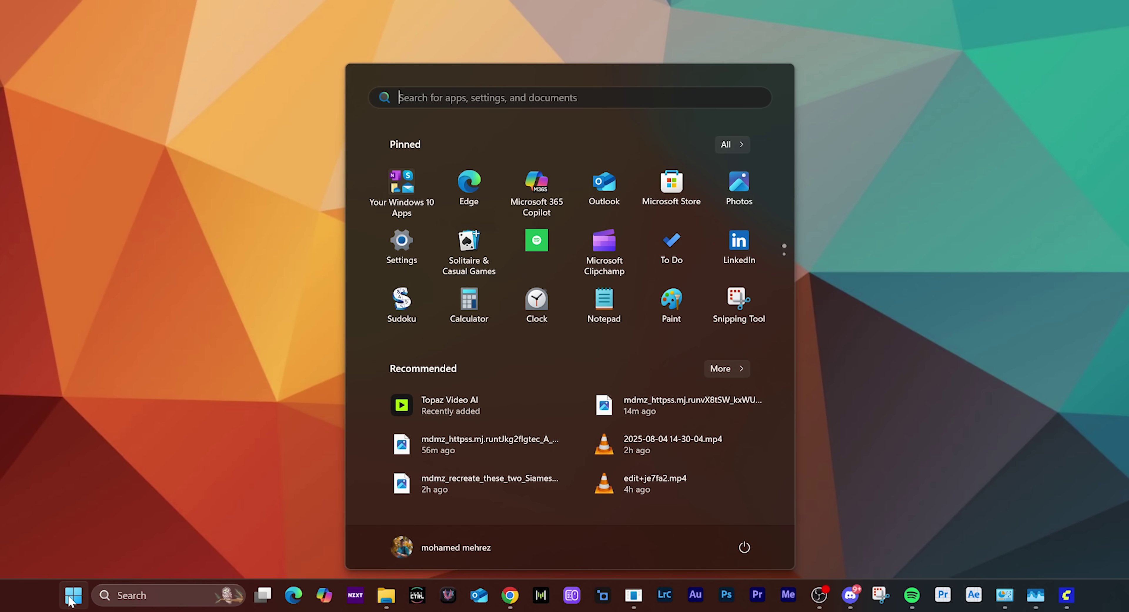
type("run")
left_click(388, 219)
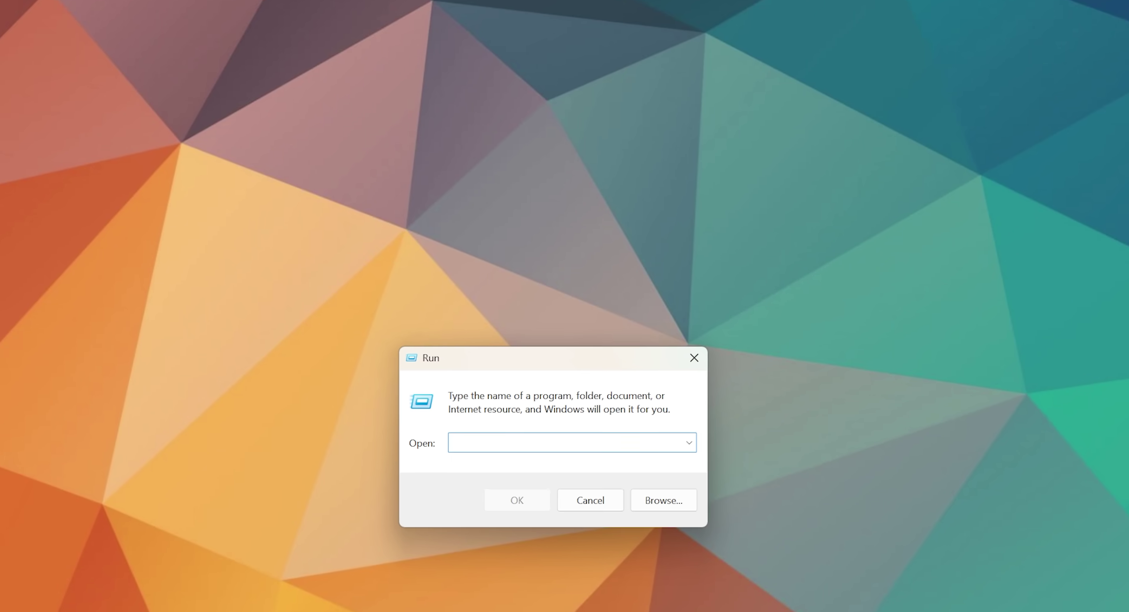
type("dxdiag")
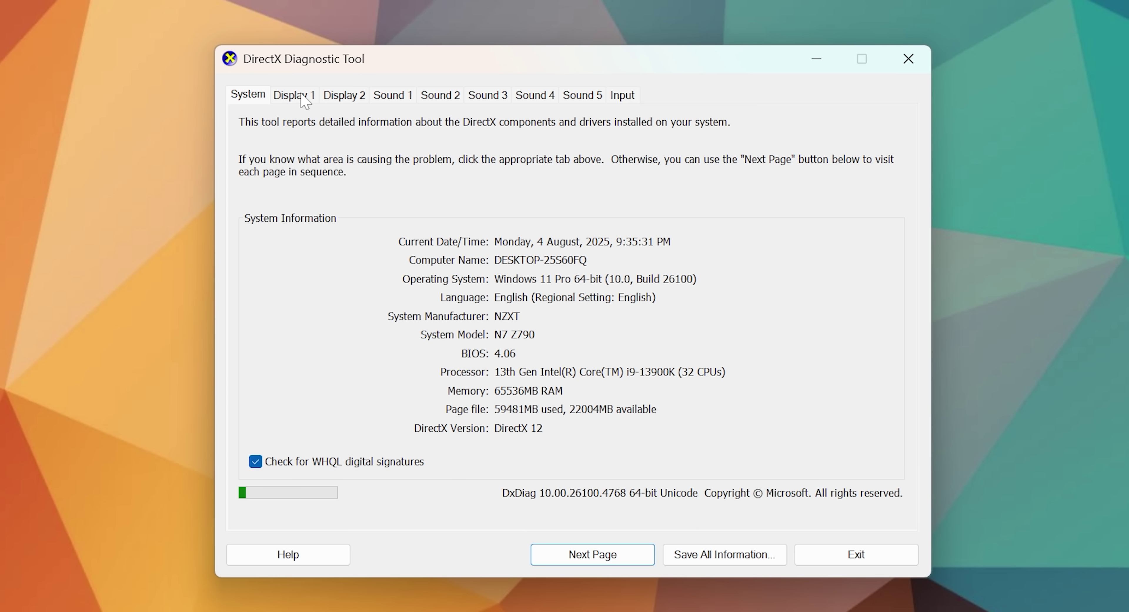
left_click(305, 98)
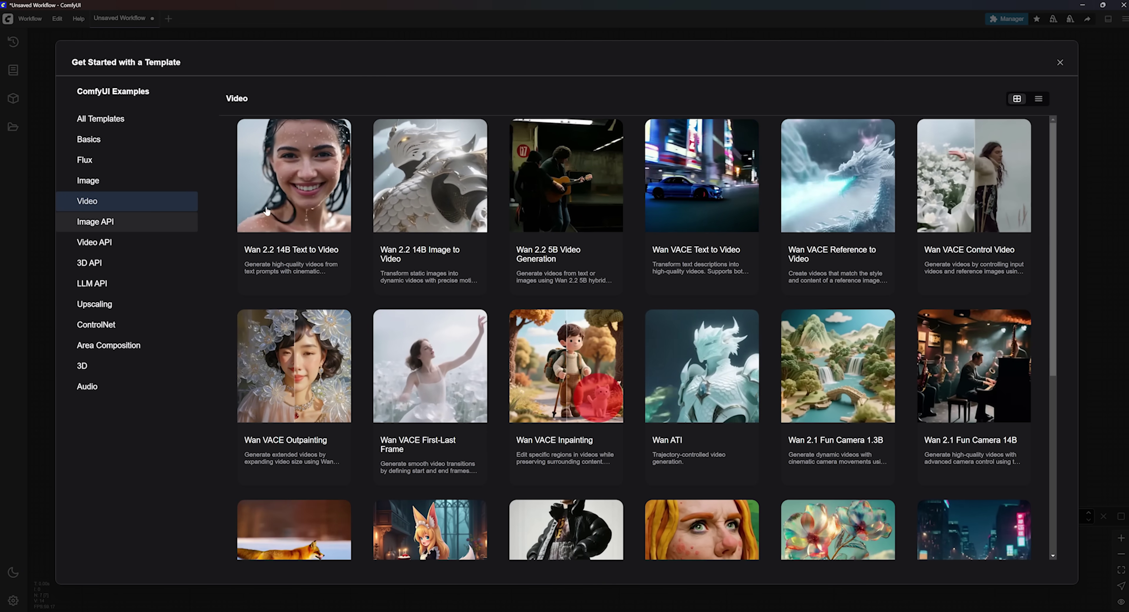
Load the Wan 2.2 14B Text to Video template and download its text encoder, VAE, and high/low-noise models.
left_click(267, 210)
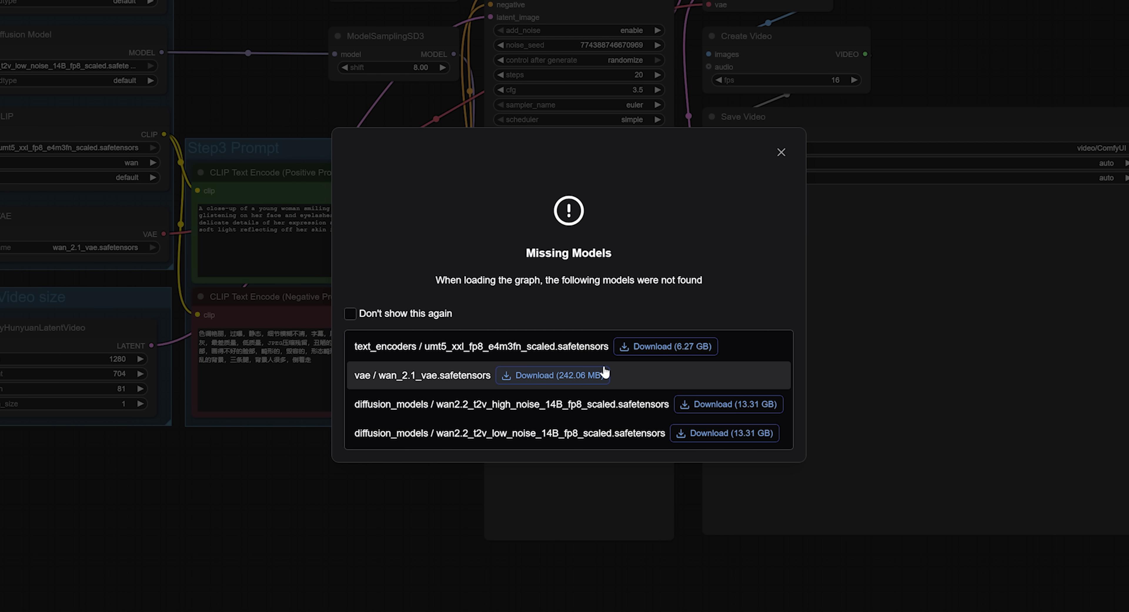
left_click(666, 346)
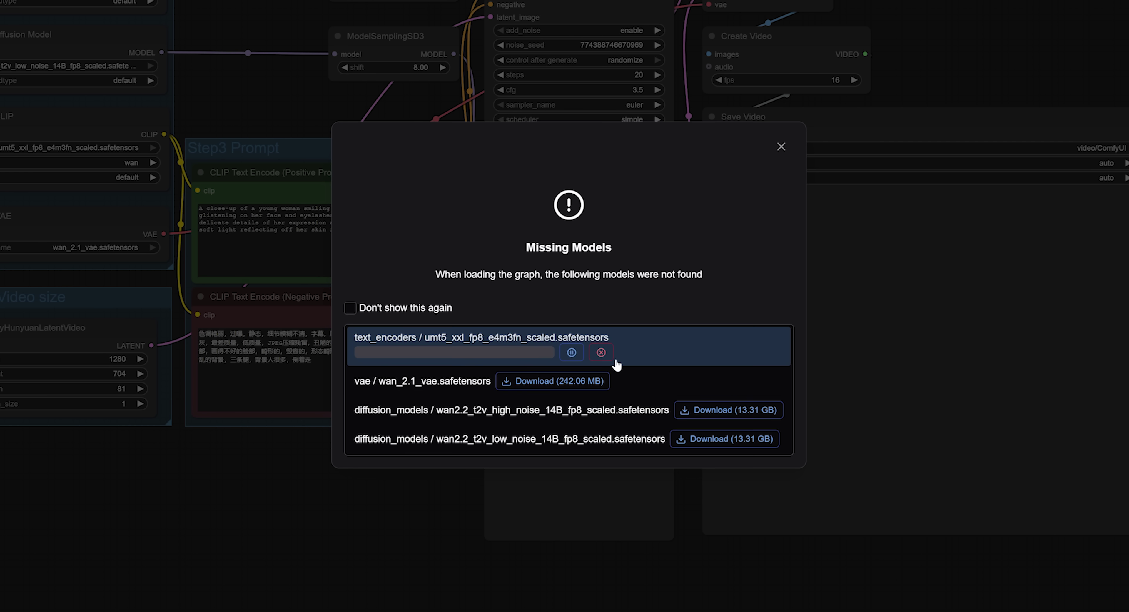
left_click(588, 380)
left_click(713, 420)
scroll(709, 454, "down", 1)
left_click(709, 447)
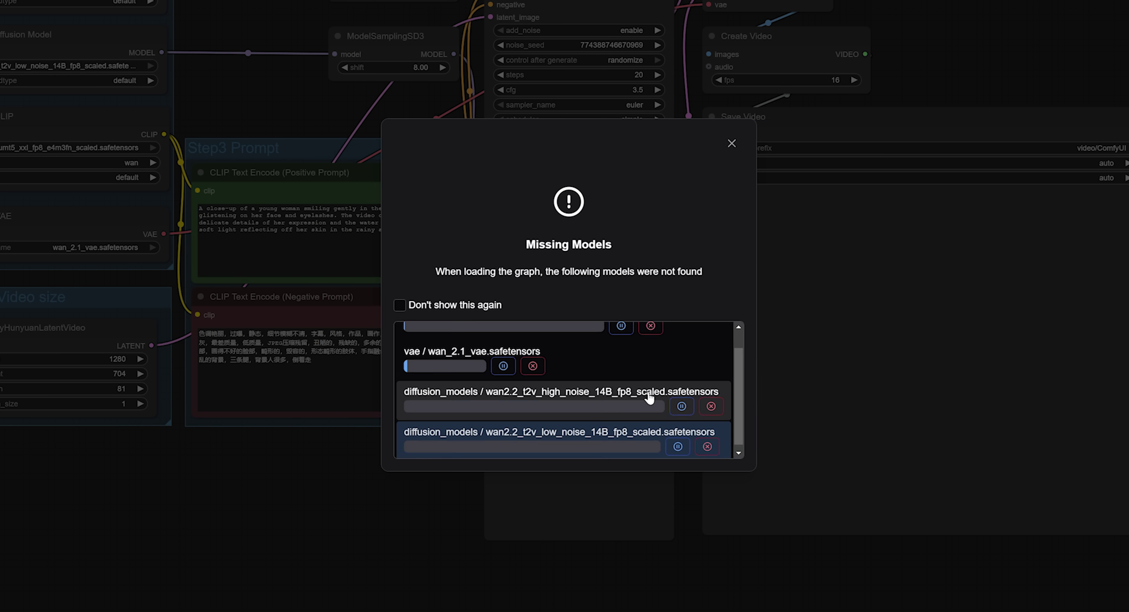
scroll(650, 398, "up", 1)
key("Escape")
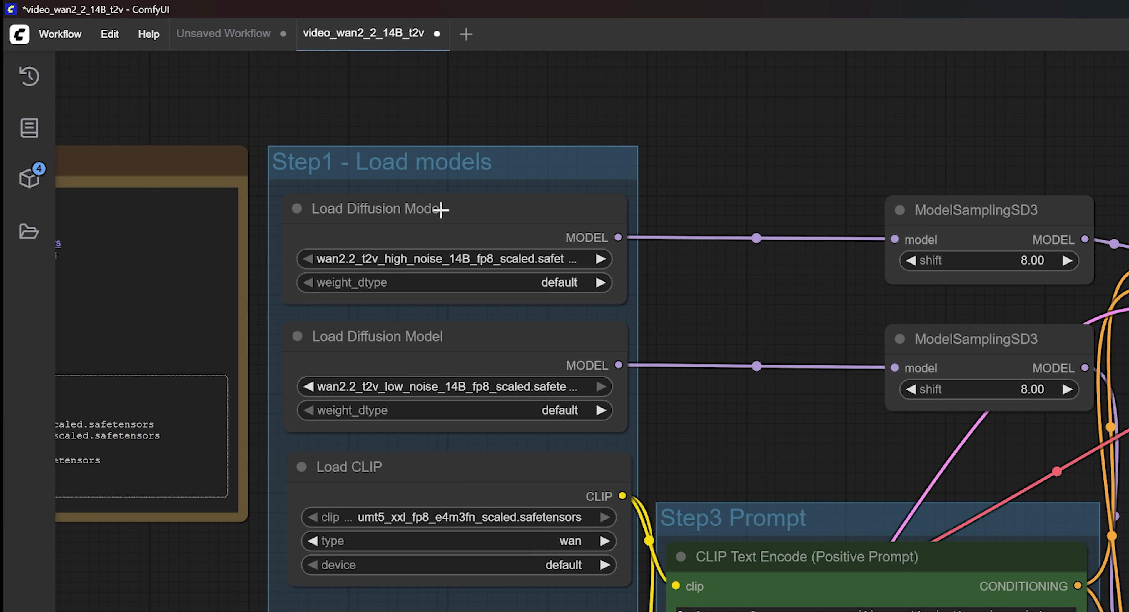
Nudge the high-noise and low-noise Load Diffusion Model nodes slightly within the Step1 group.
left_click_drag(441, 209, 446, 207)
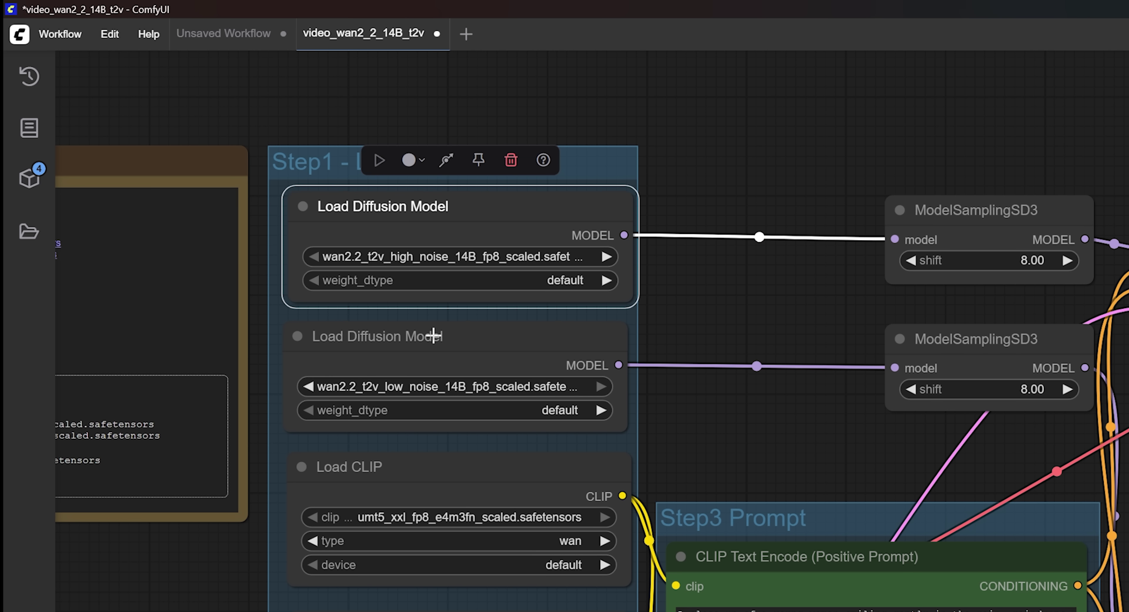
left_click_drag(428, 333, 421, 335)
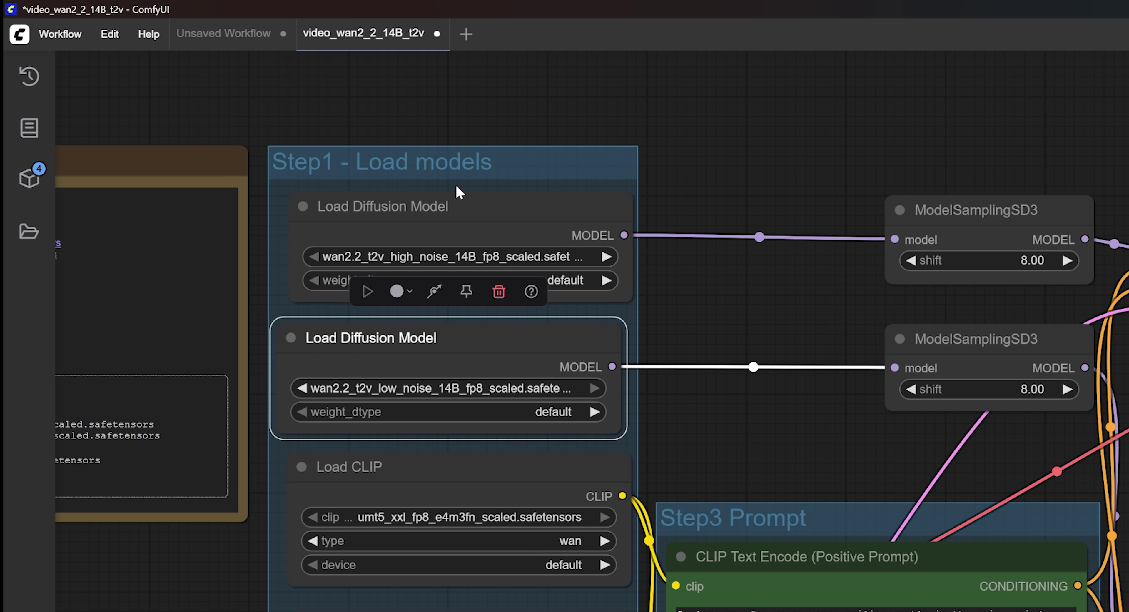
left_click_drag(447, 197, 444, 196)
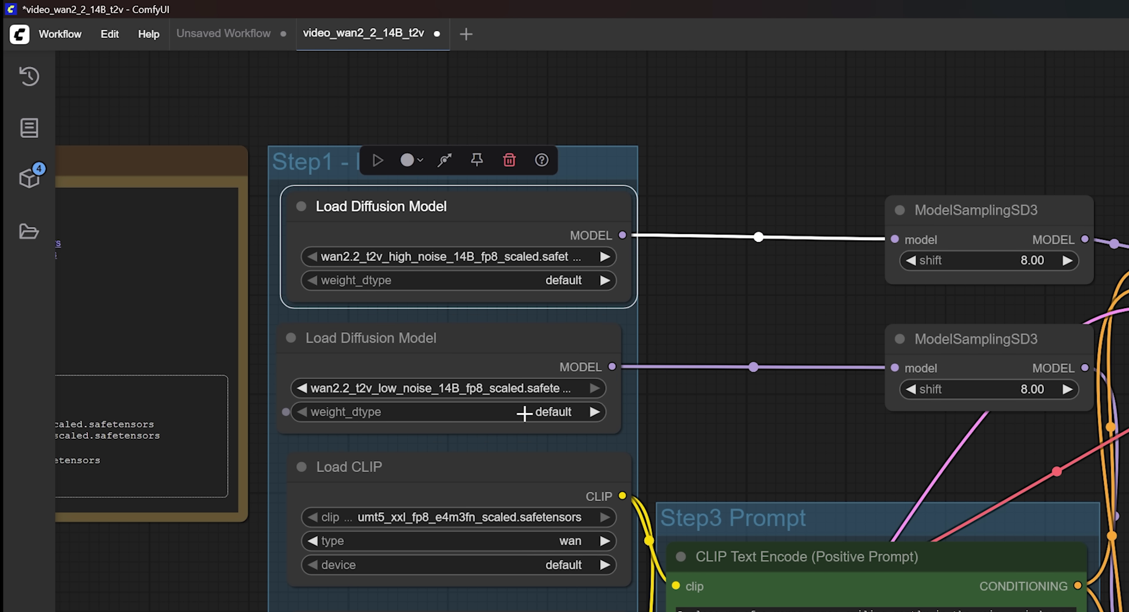
scroll(844, 368, "down", 1)
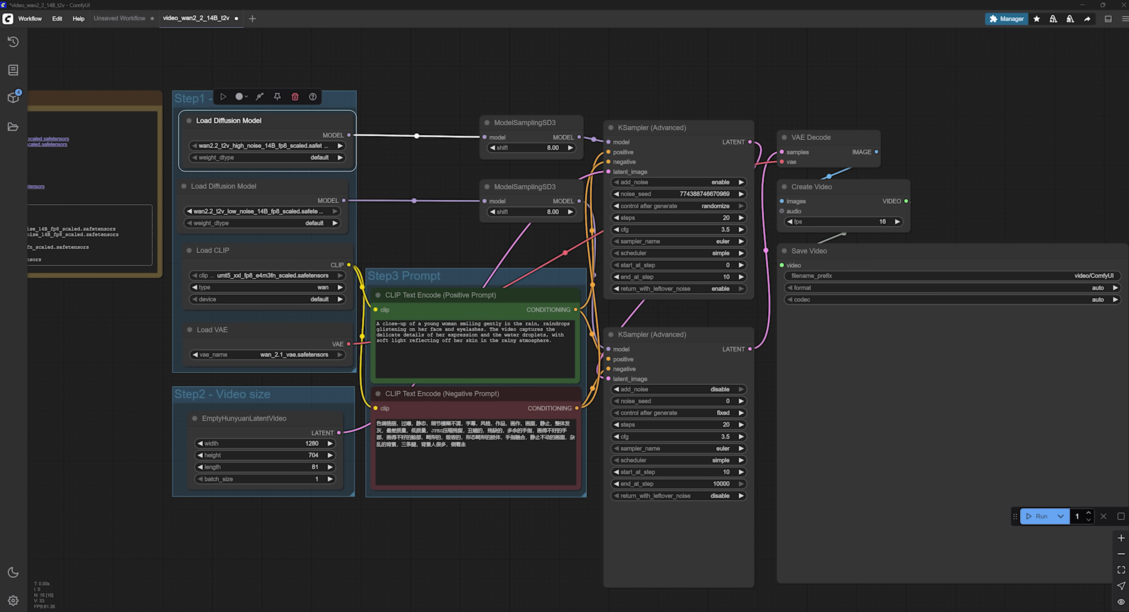
scroll(197, 522, "up", 7)
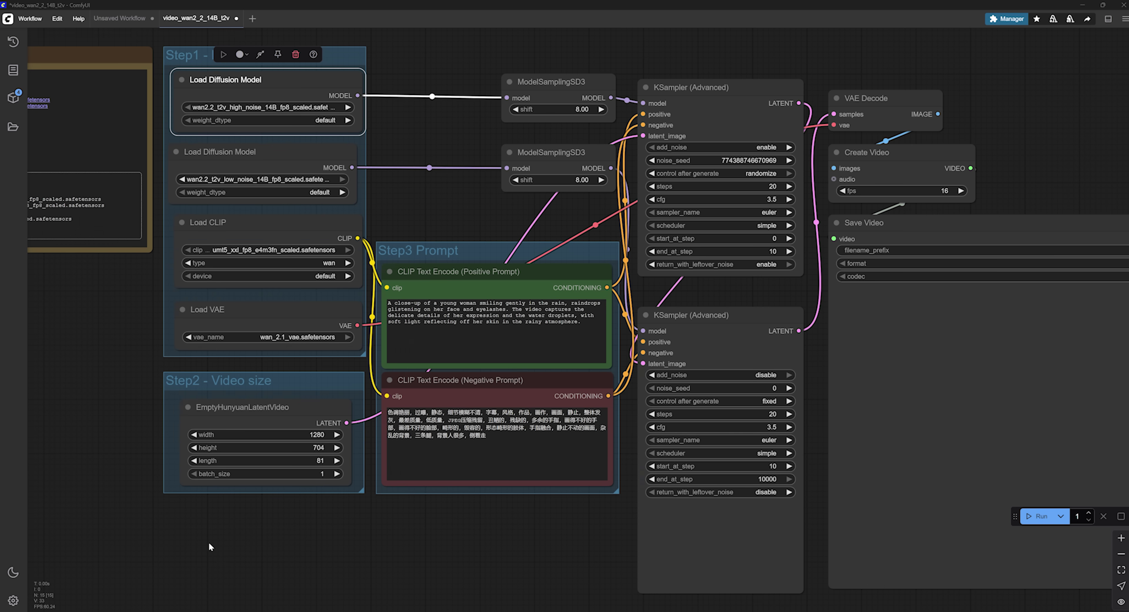
scroll(133, 459, "up", 1)
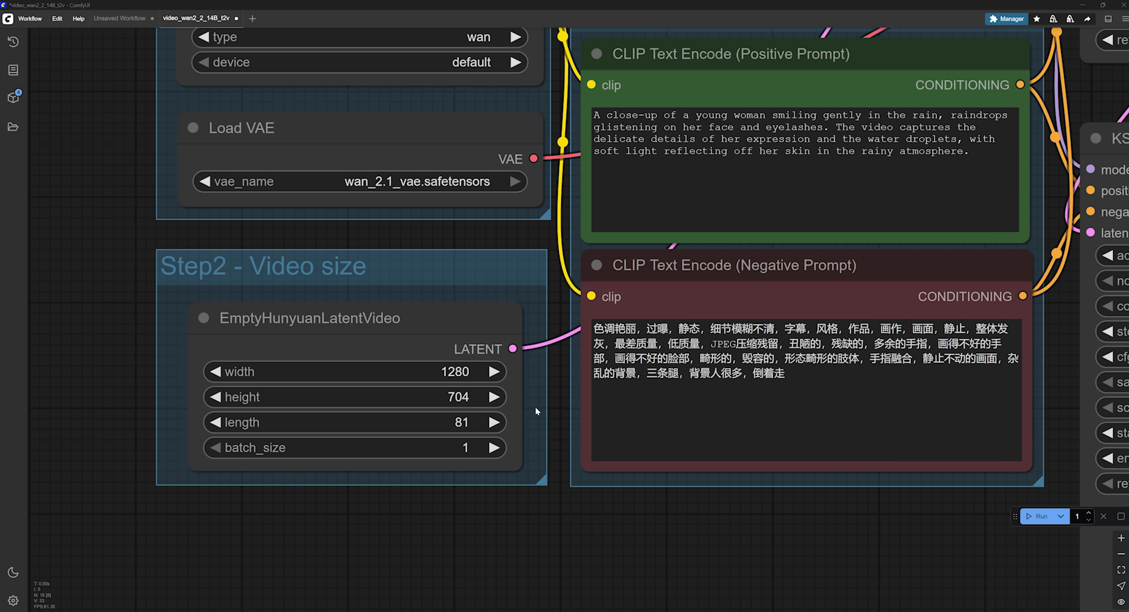
Set the EmptyHunyuanLatentVideo width to 960 and height to 512.
left_click(463, 370)
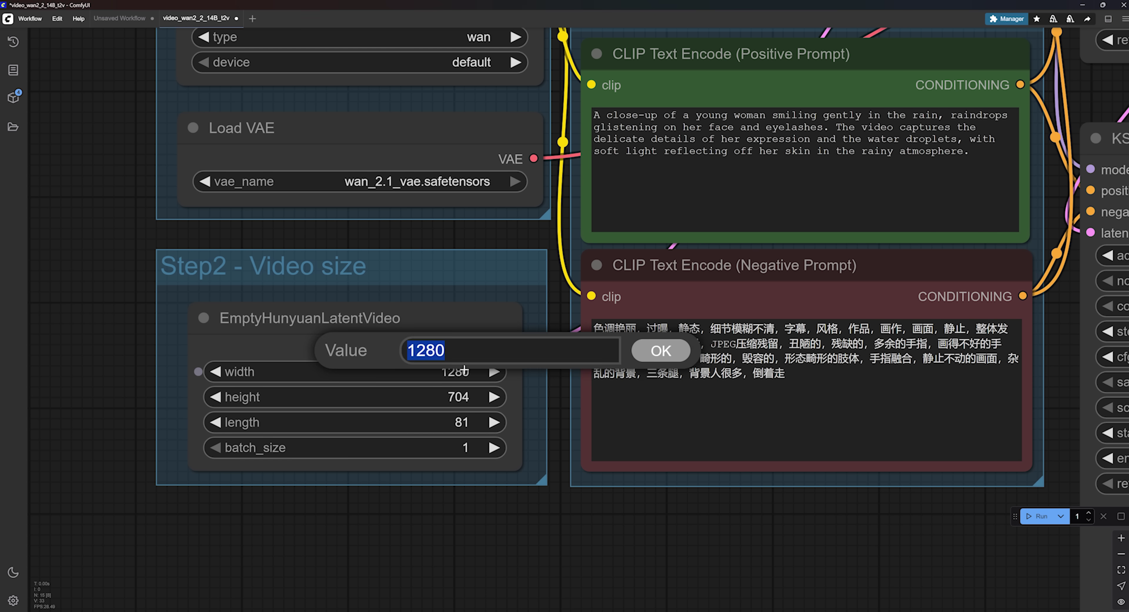
type("960")
key("Return")
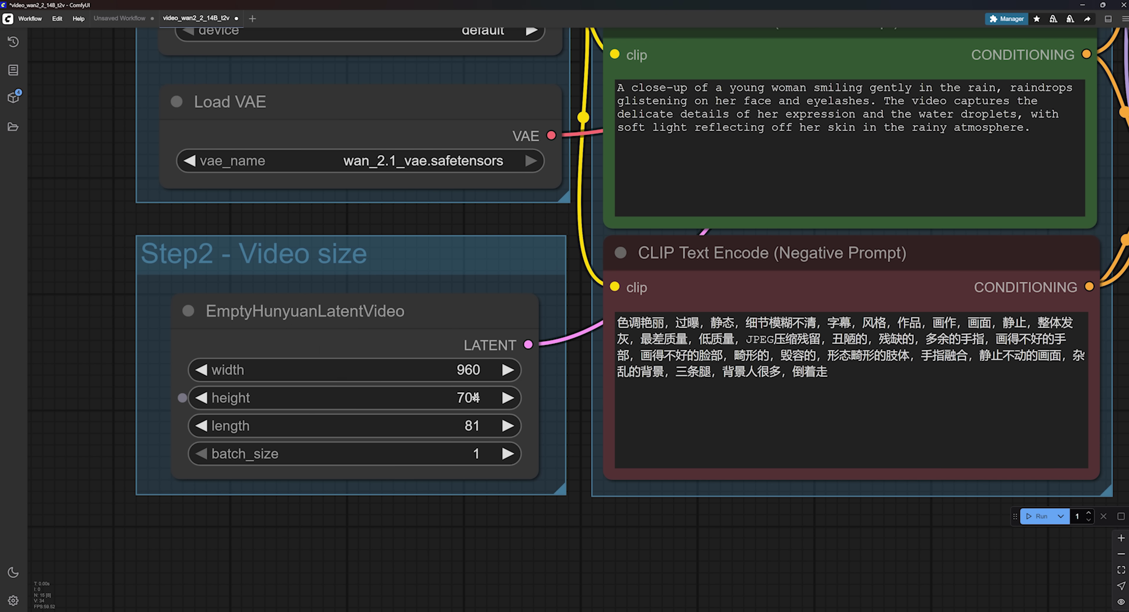
left_click(475, 396)
type("512")
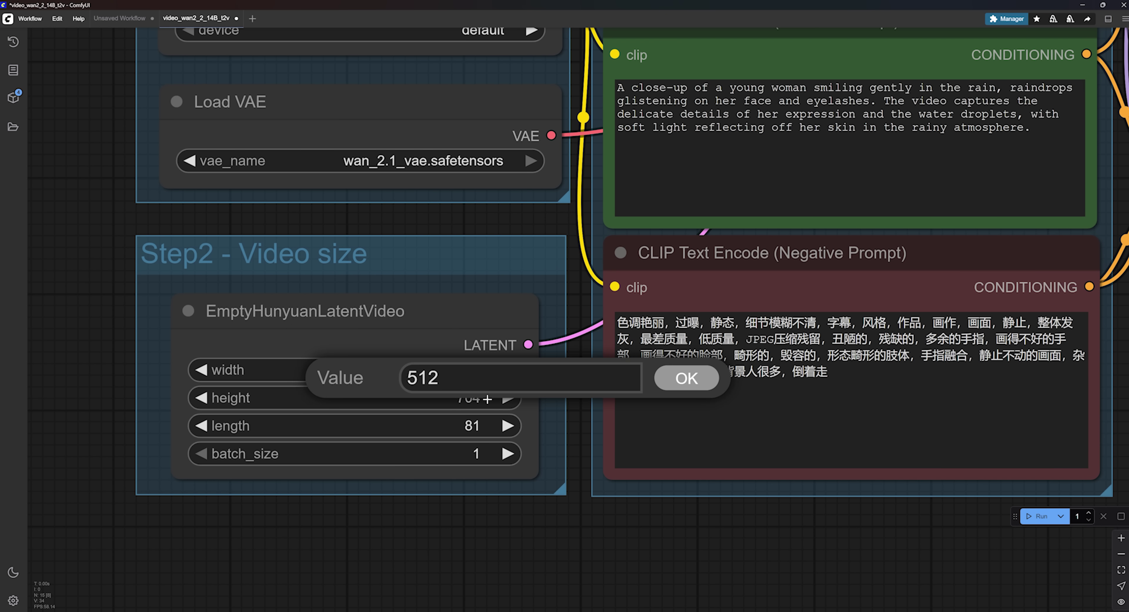
left_click(677, 386)
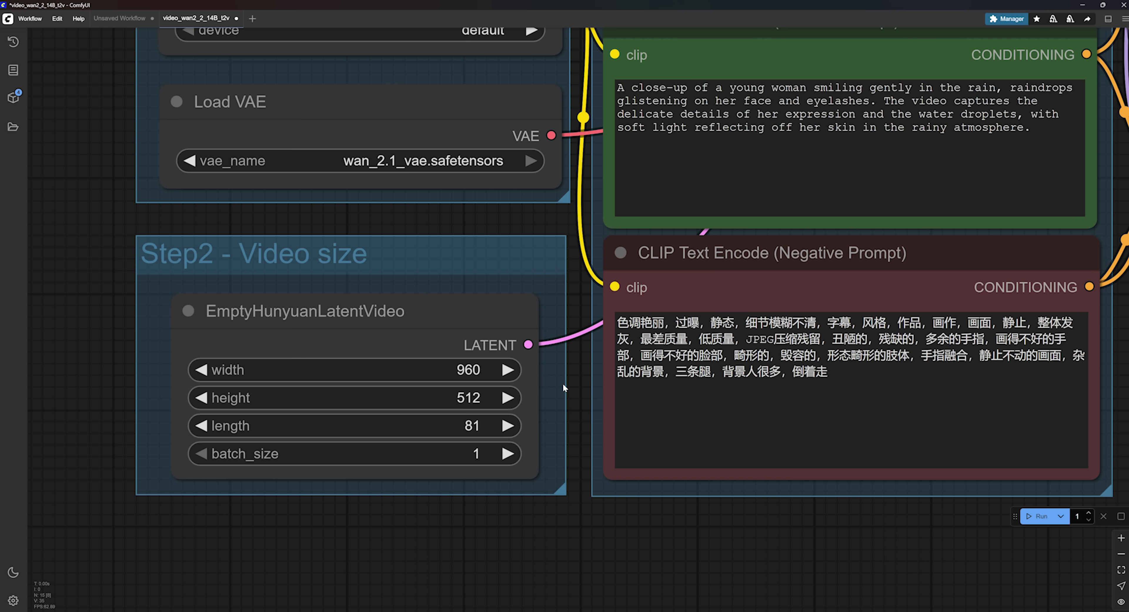
scroll(563, 383, "down", 4)
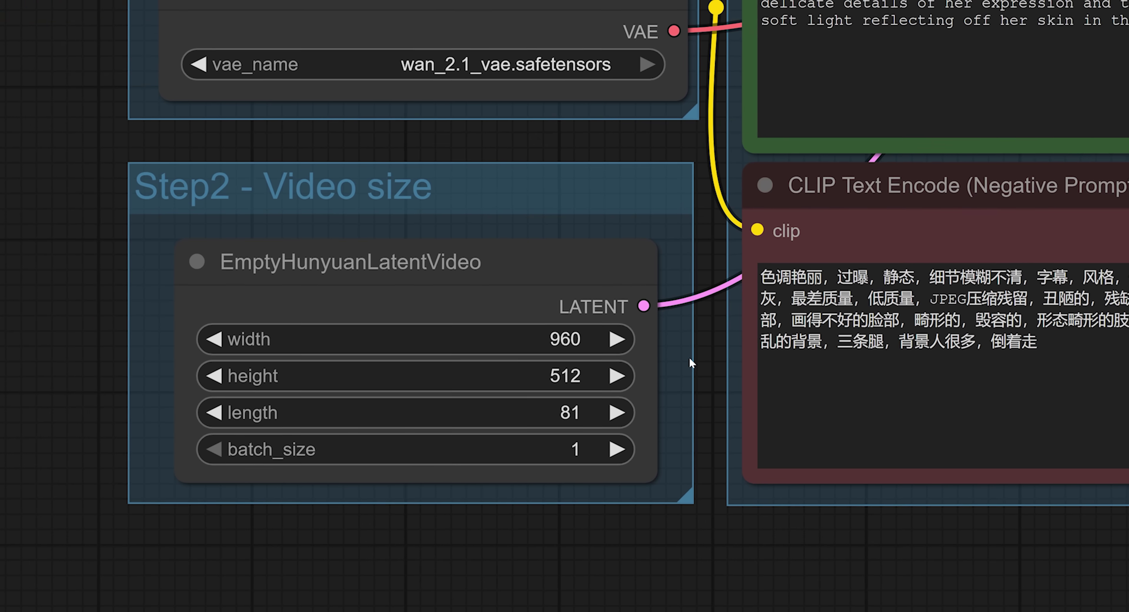
Rewrite the positive prompt: a golden retriever in a yellow raincoat walking a wet neon-lit street.
scroll(923, 181, "down", 3)
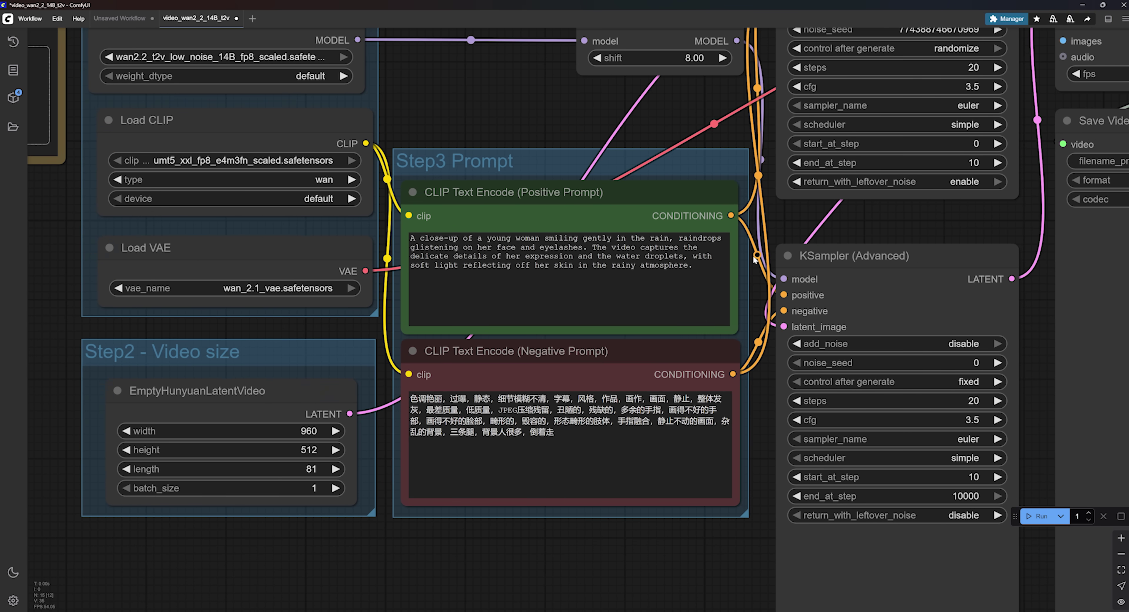
scroll(751, 256, "up", 5)
left_click_drag(751, 256, 819, 243)
scroll(819, 243, "up", 3)
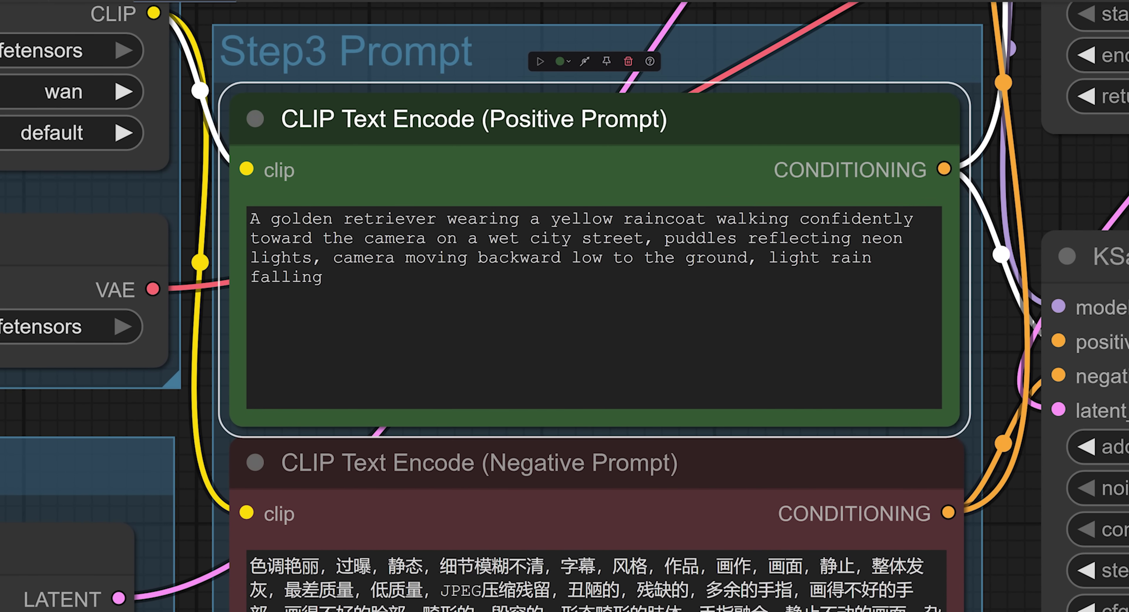
left_click_drag(250, 218, 436, 218)
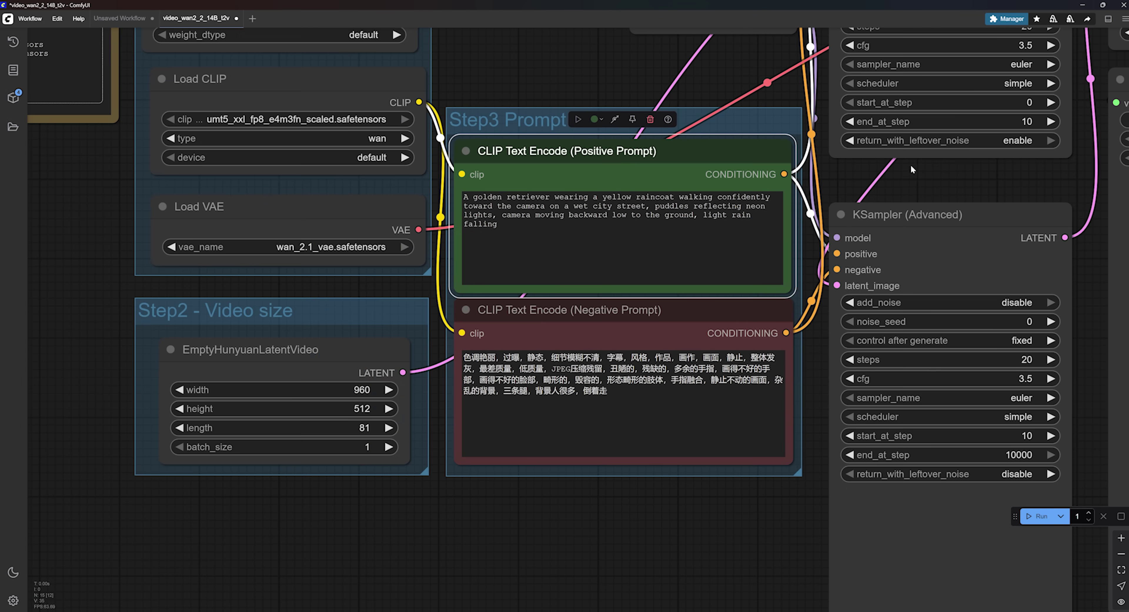
left_click_drag(919, 182, 643, 407)
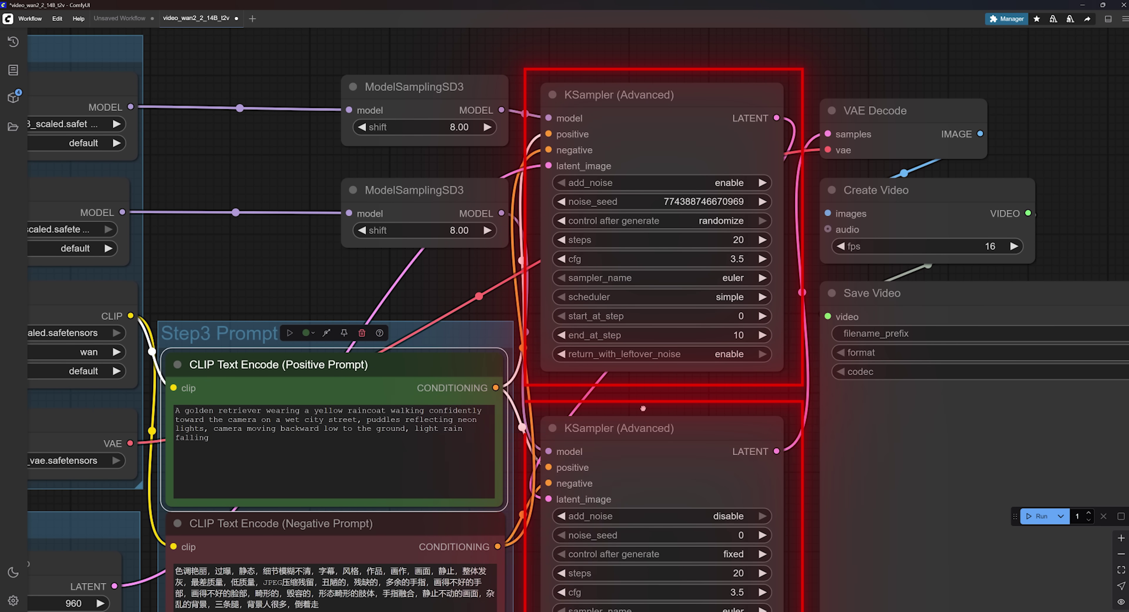
left_click_drag(761, 77, 698, 142)
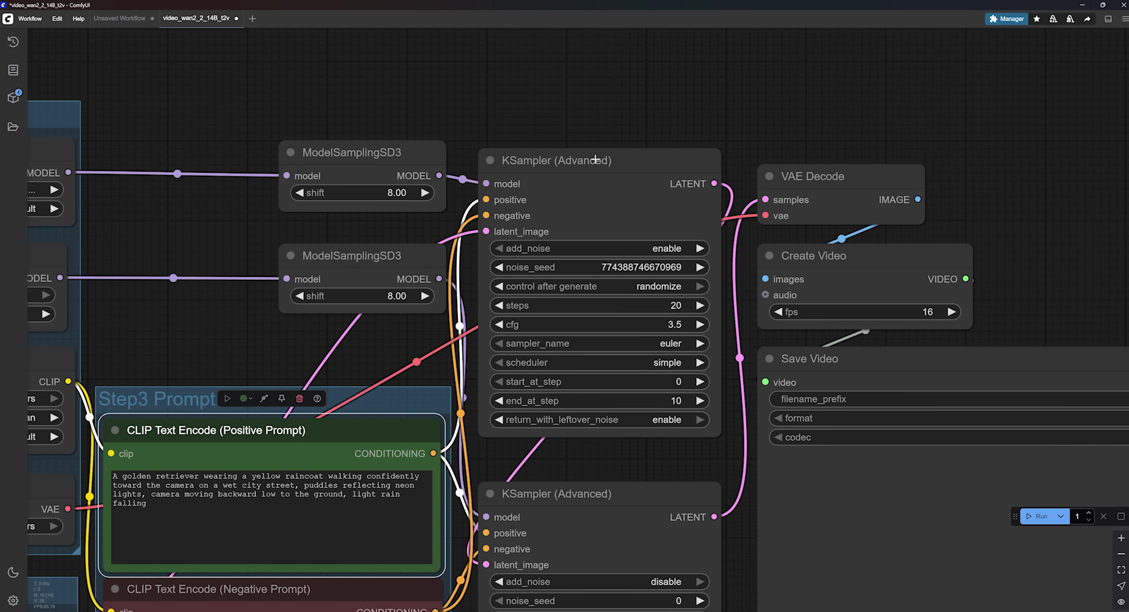
left_click_drag(595, 160, 616, 162)
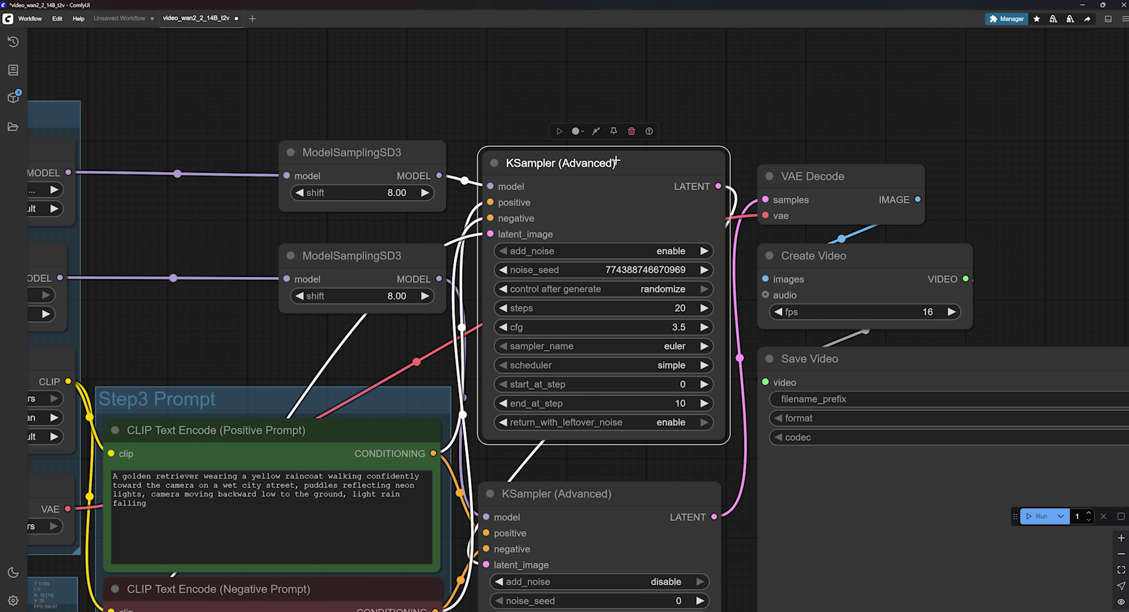
left_click(686, 310)
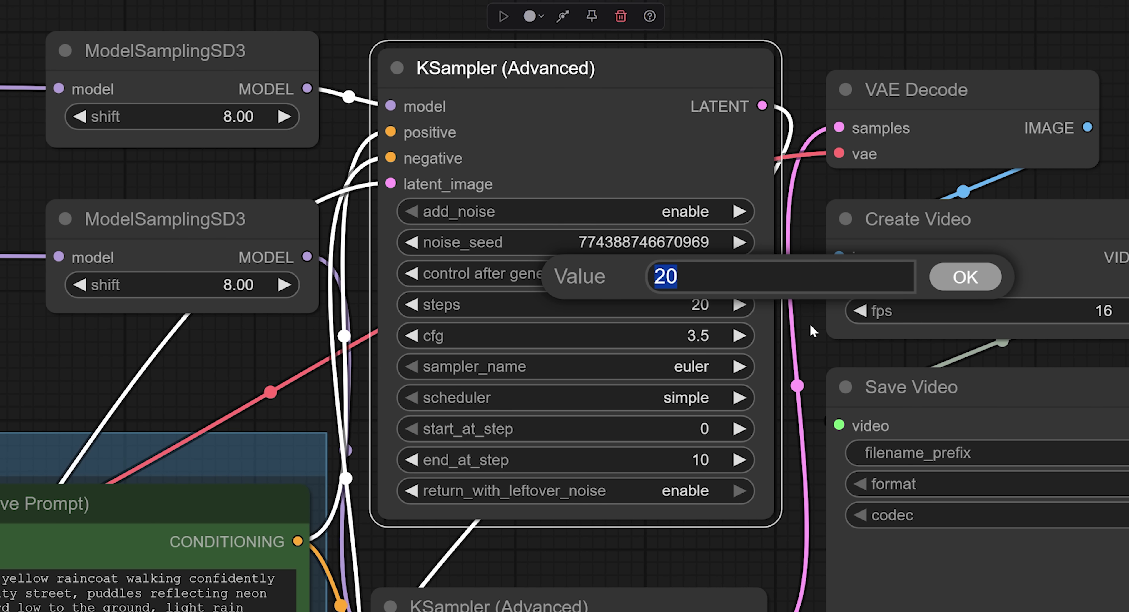
left_click(966, 277)
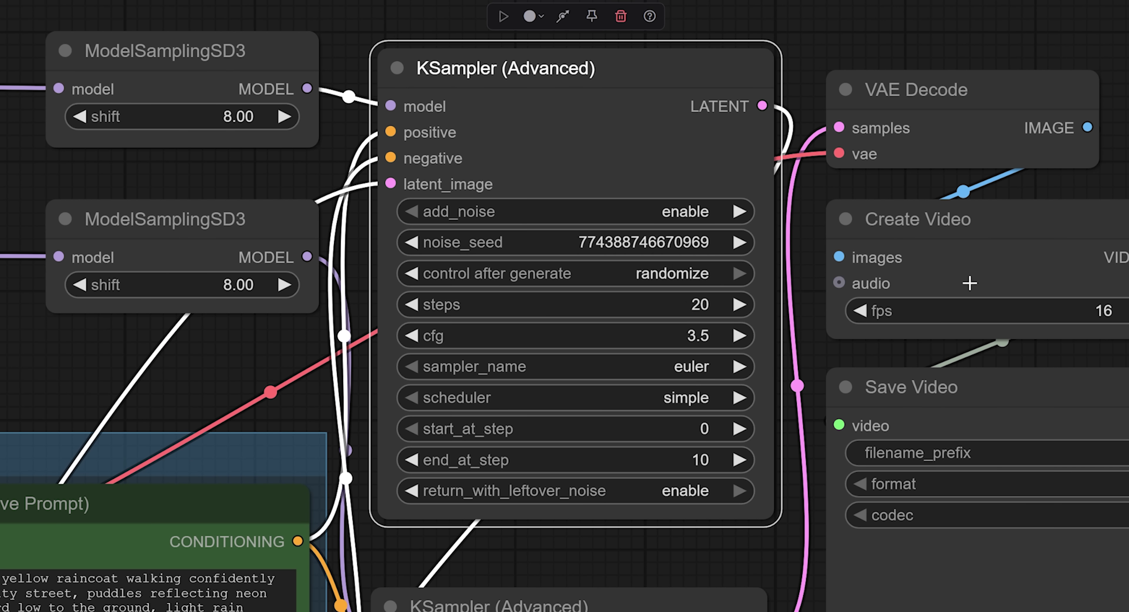
left_click(705, 344)
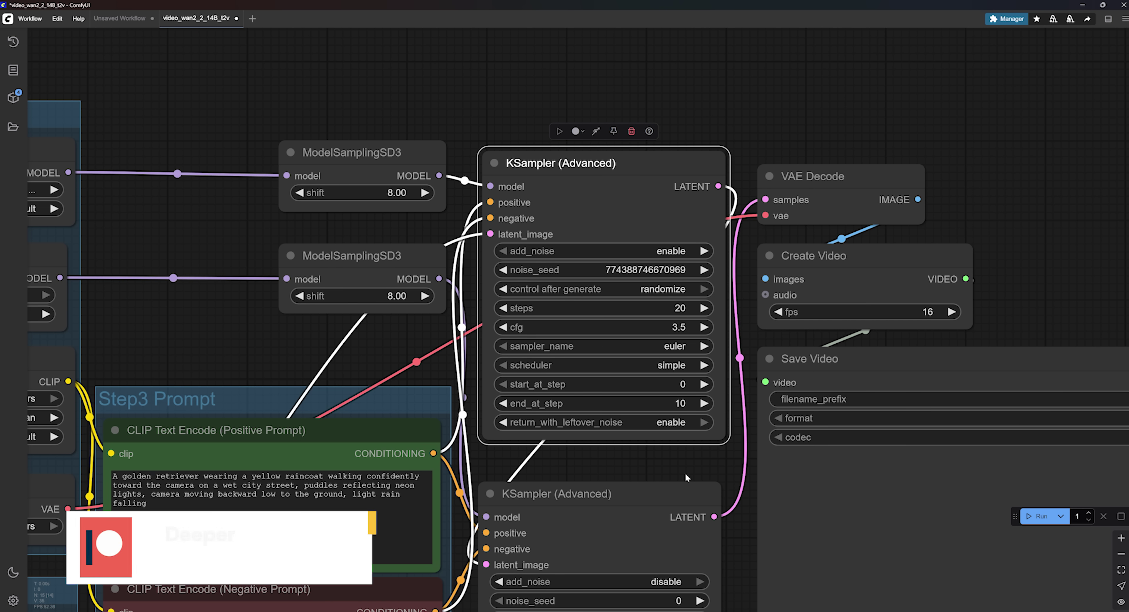
scroll(704, 462, "down", 5)
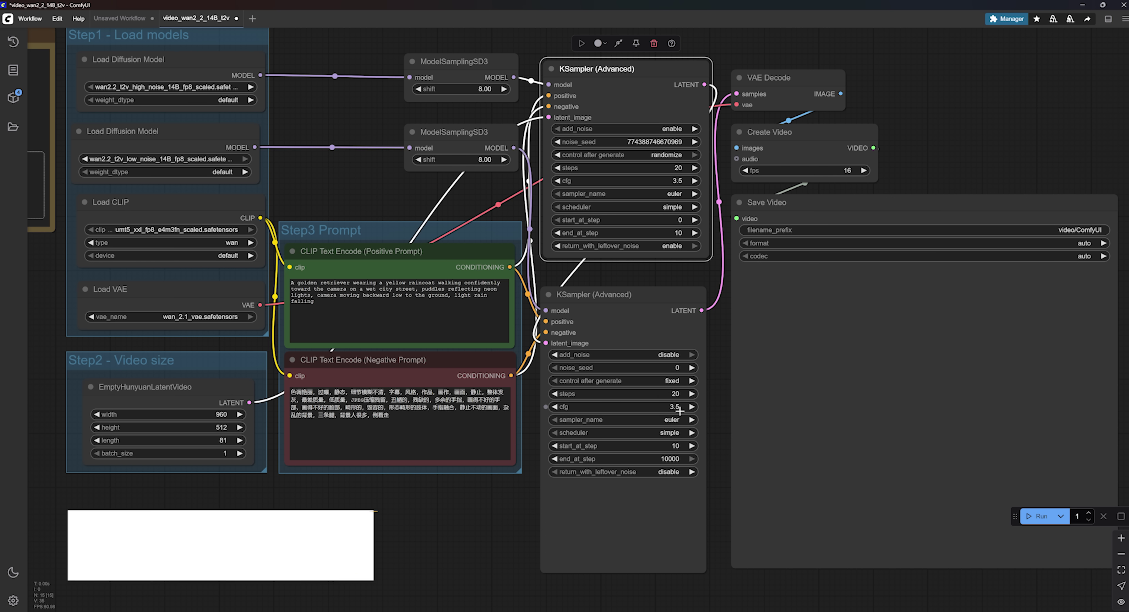
scroll(914, 119, "up", 1)
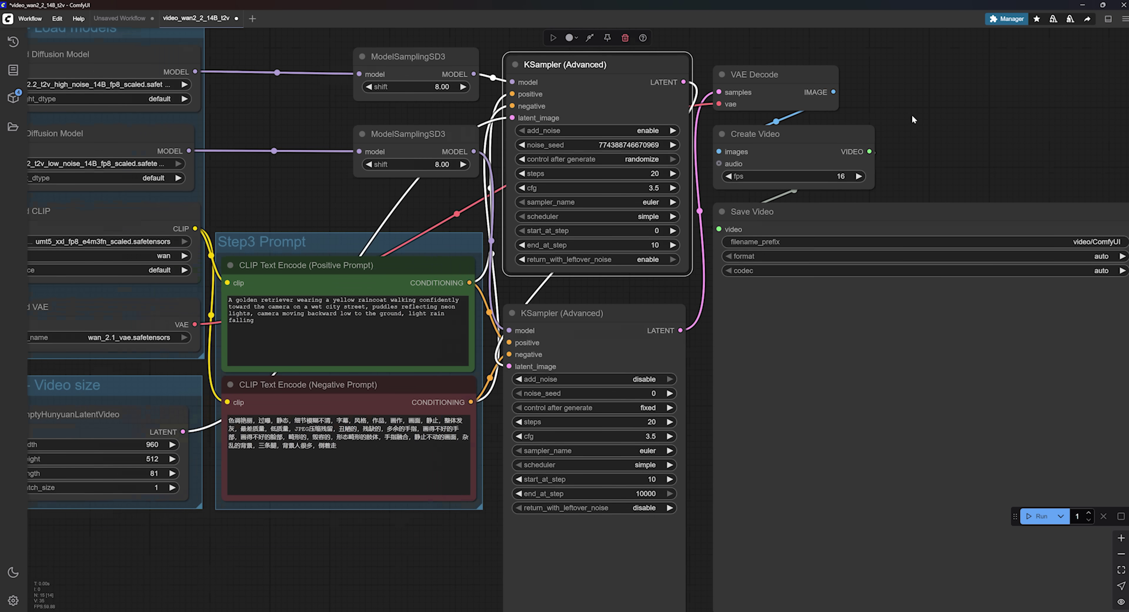
scroll(914, 119, "up", 1)
scroll(677, 226, "down", 7)
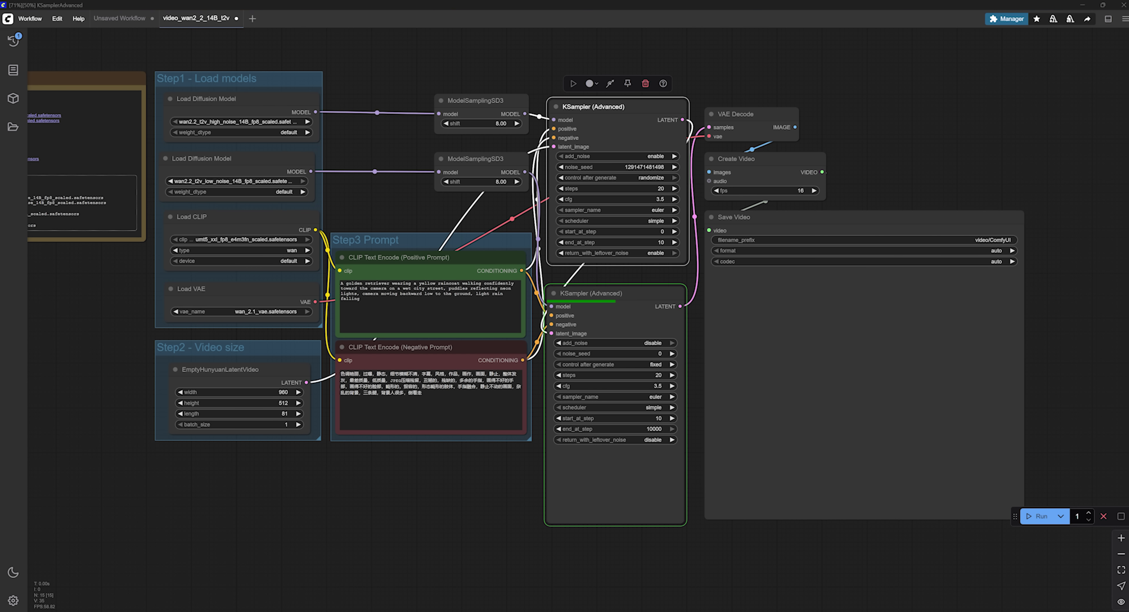
Zoom toward the Save Video node to view the finished golden retriever clip.
scroll(1066, 452, "up", 4)
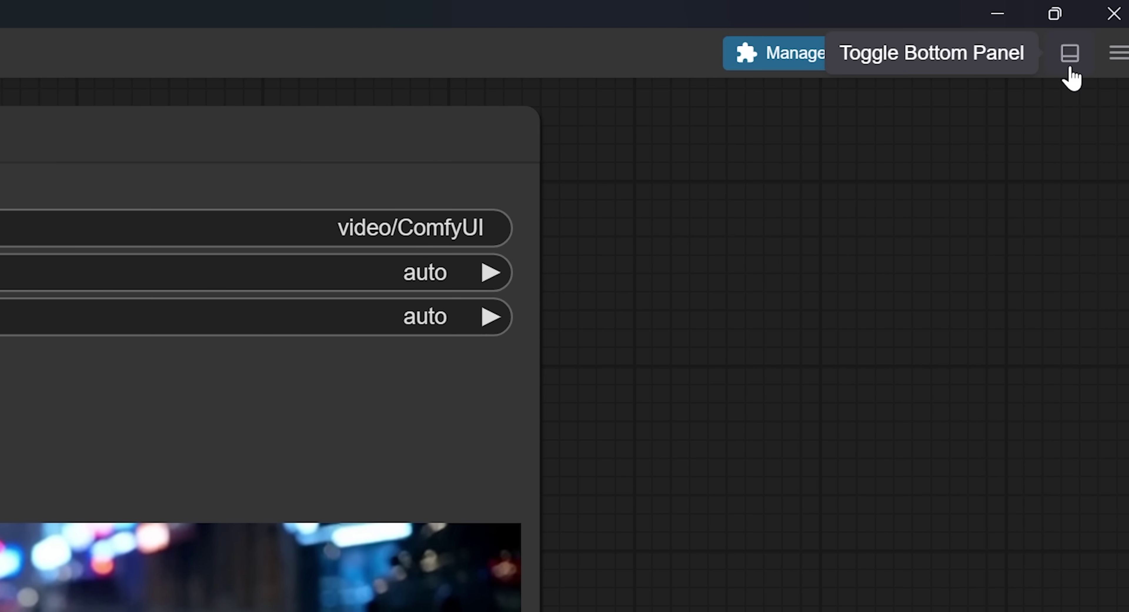
left_click(1070, 65)
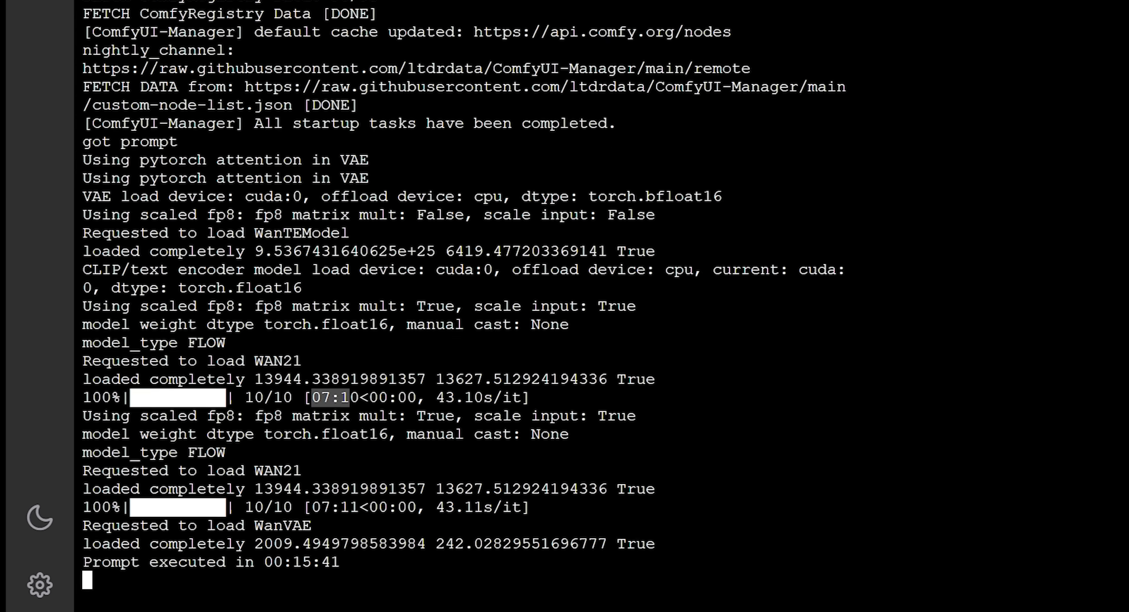
left_click_drag(345, 499, 386, 500)
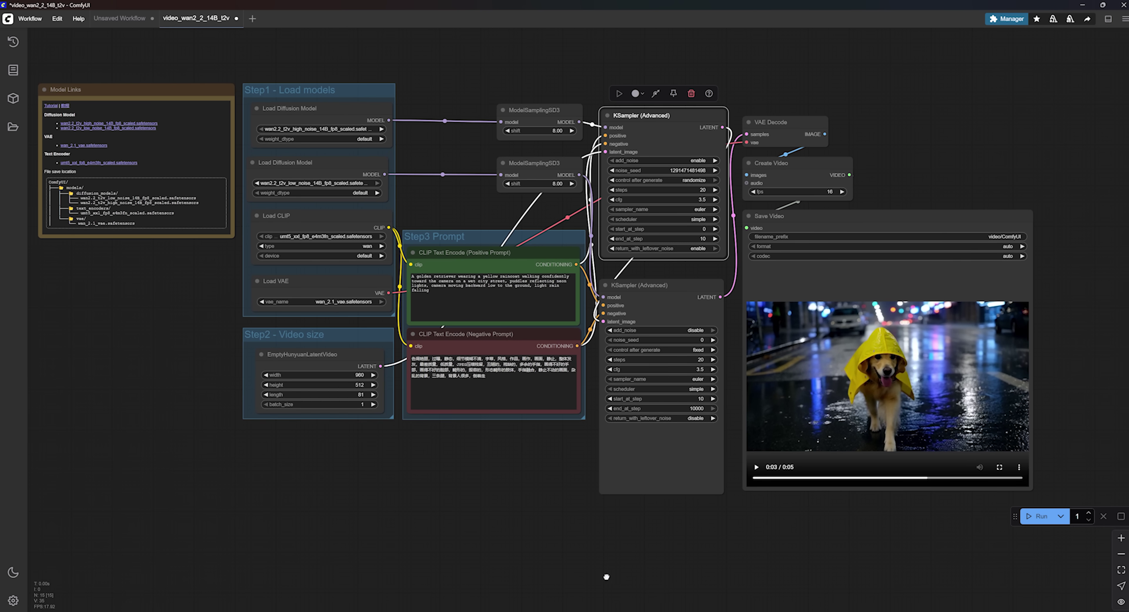
Replace the positive prompt with the pasted alley-turn text, camera orbiting the raincoat dog.
scroll(484, 277, "up", 8)
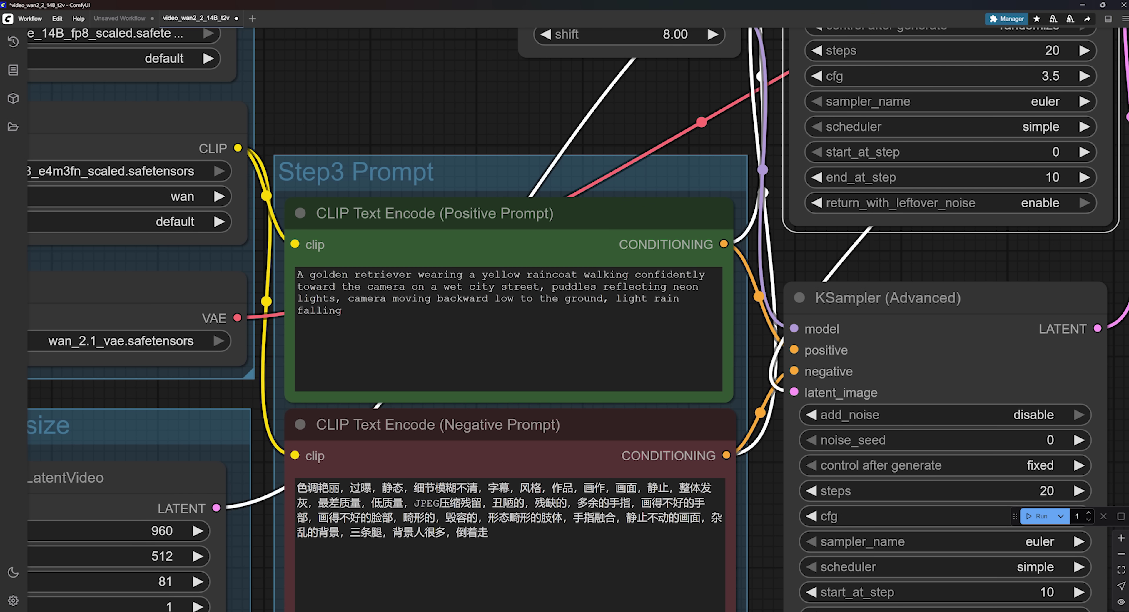
left_click_drag(342, 311, 292, 268)
key("BackSpace")
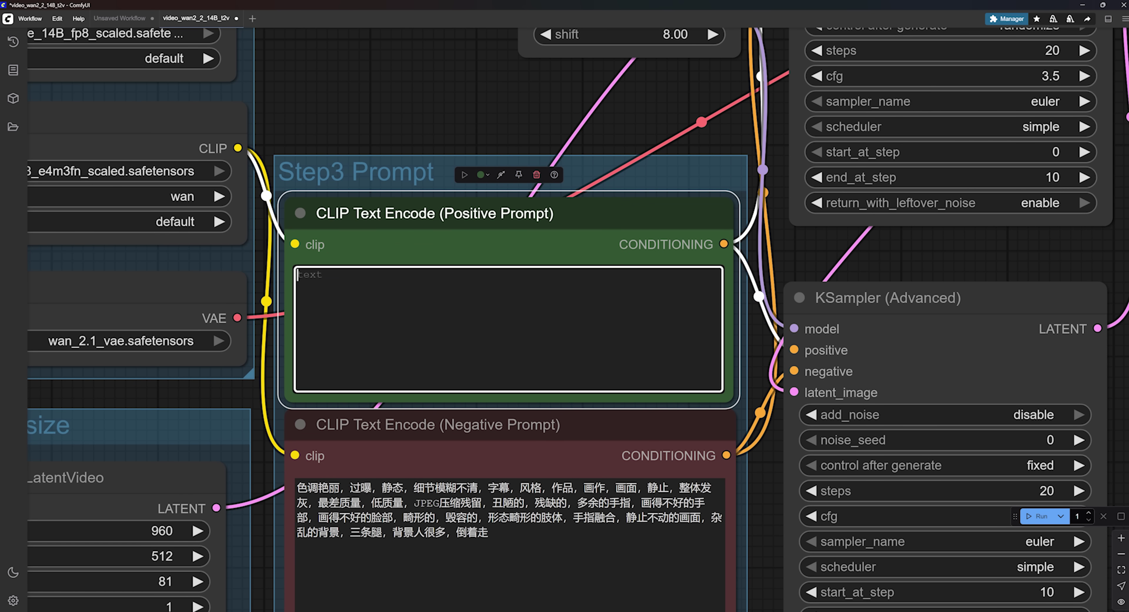
type("A golden retriever wearing a yellow raincoat walking toward the camera on a wet city sidewalk at night, colorful neon signs reflecting in puddles, light rain falling, the dog suddenly turns left and walks into a narrow alley, camera smoothly orbits to follow the turn, tracking low to the ground, steam rising from nearby vents, soft depth of field")
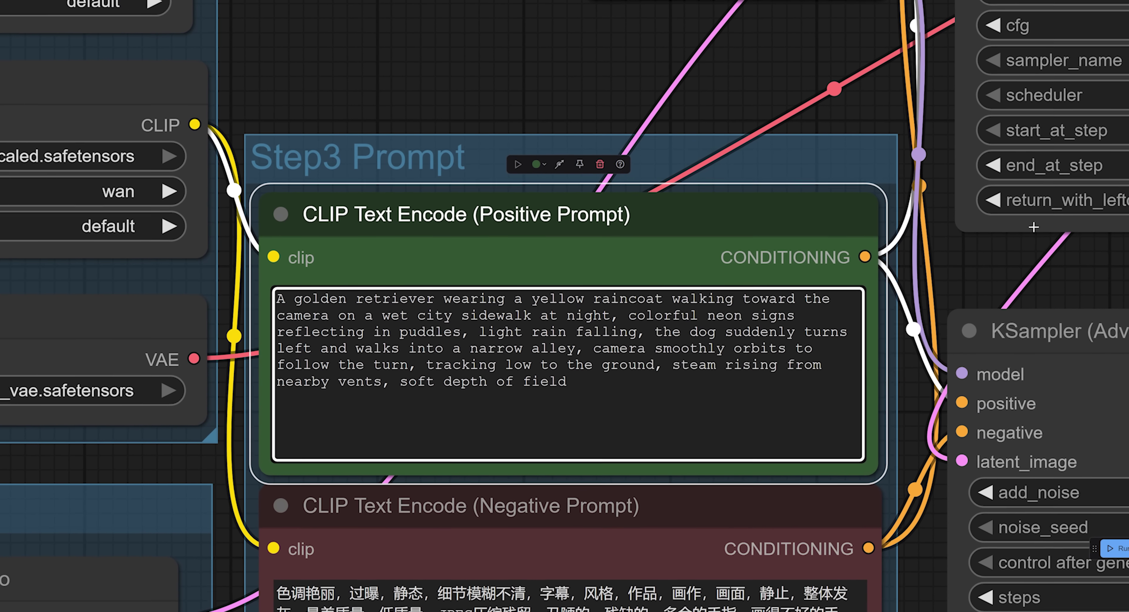
left_click(1000, 250)
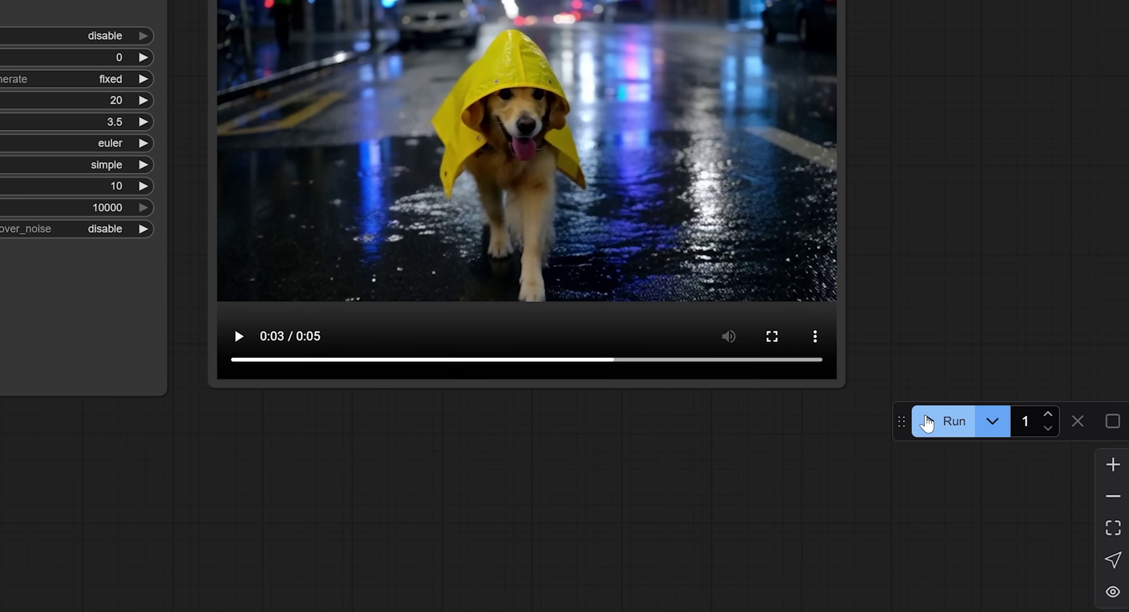
Queue a new video generation with the alley prompt.
left_click(929, 423)
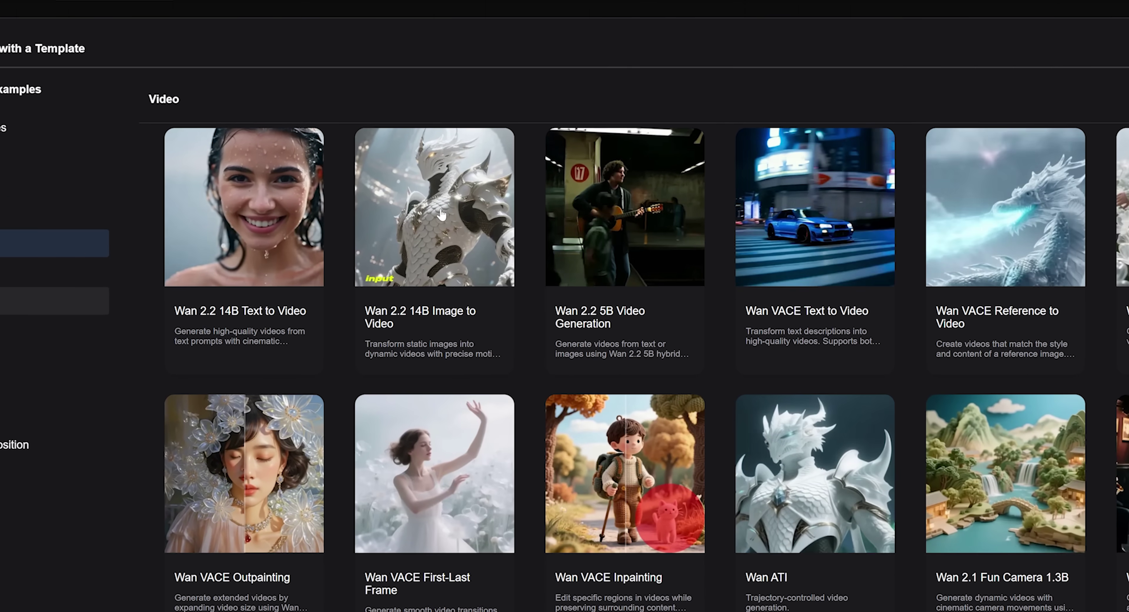
Load the Wan 2.2 14B Image to Video template and bring its start-image and size groups into view.
left_click(440, 213)
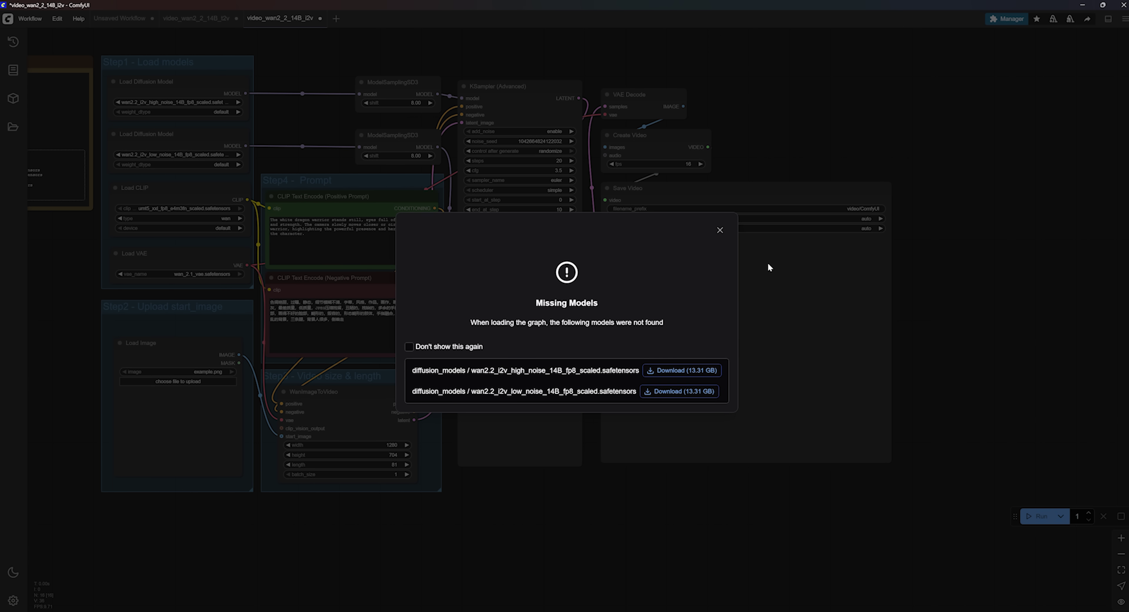
left_click(770, 275)
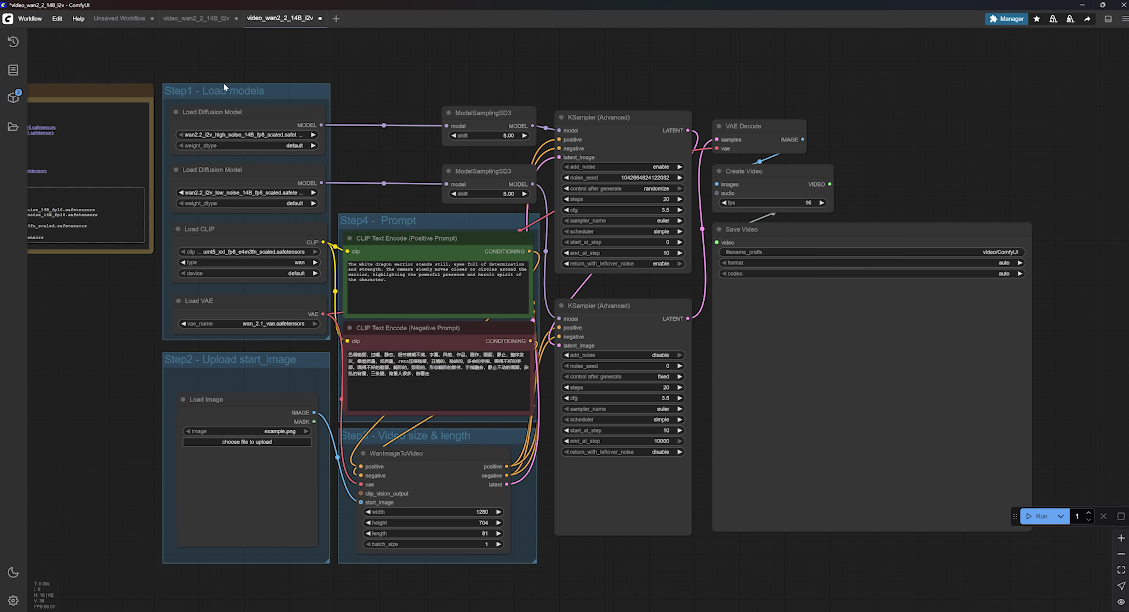
scroll(242, 230, "up", 2)
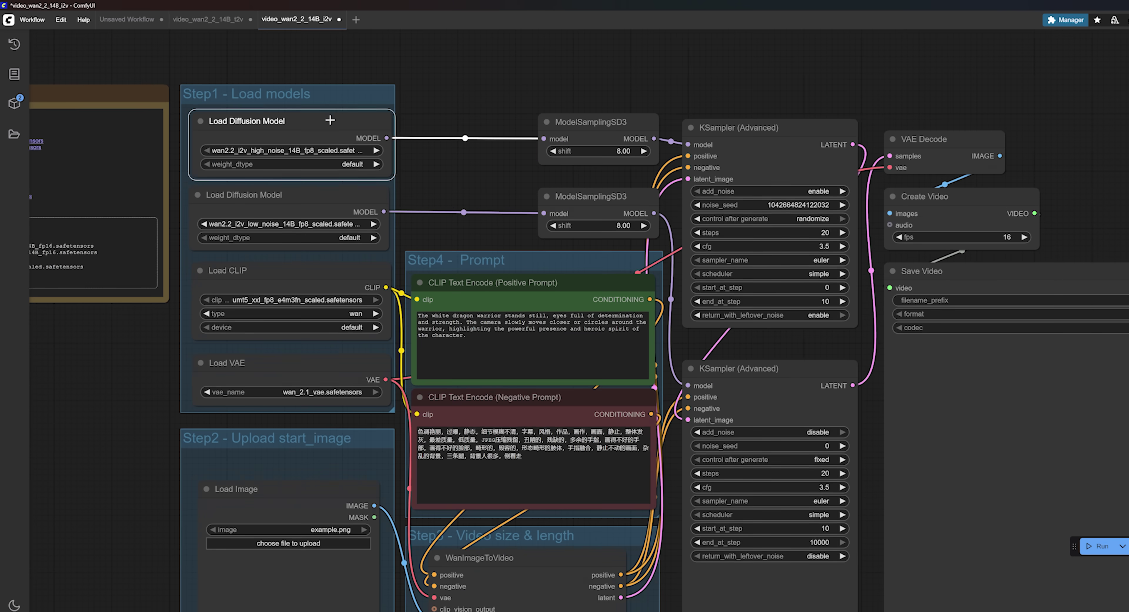
left_click(291, 187)
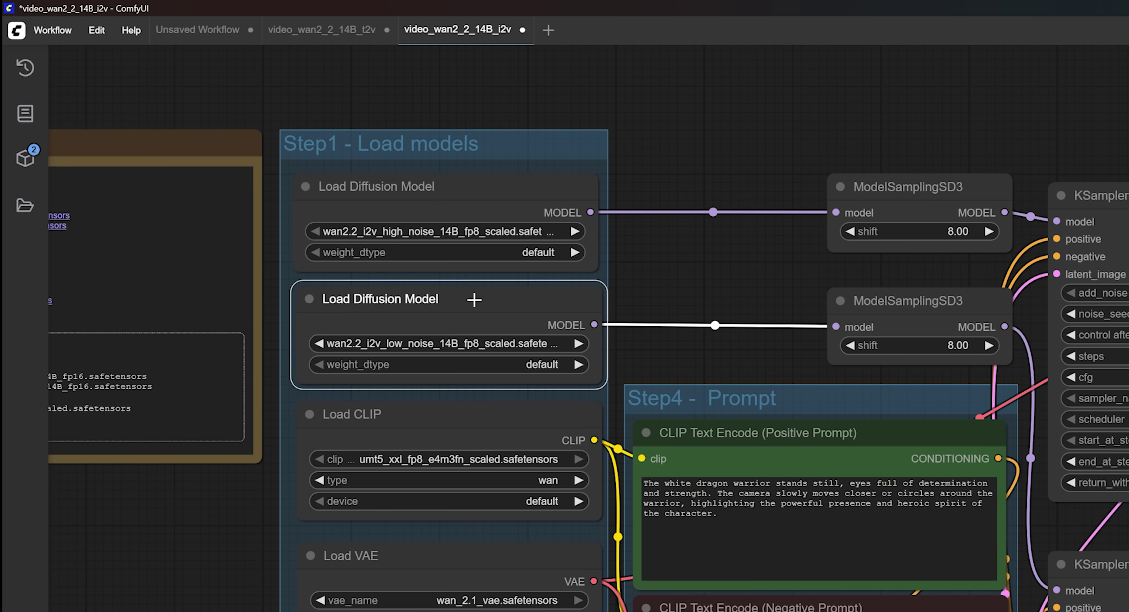
left_click(713, 284)
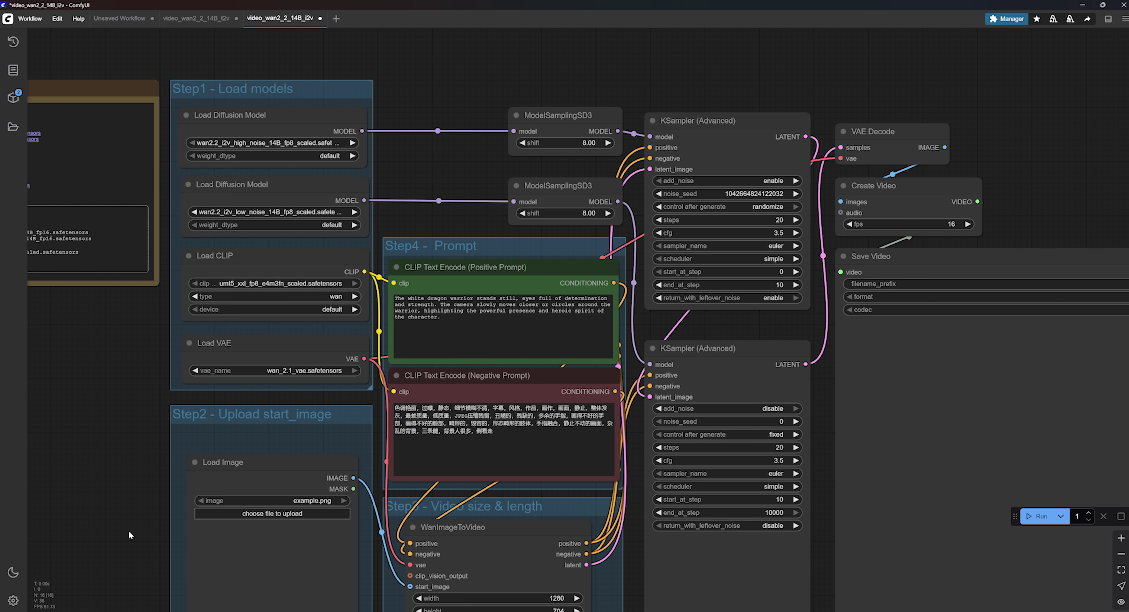
left_click_drag(129, 530, 228, 333)
scroll(278, 435, "up", 2)
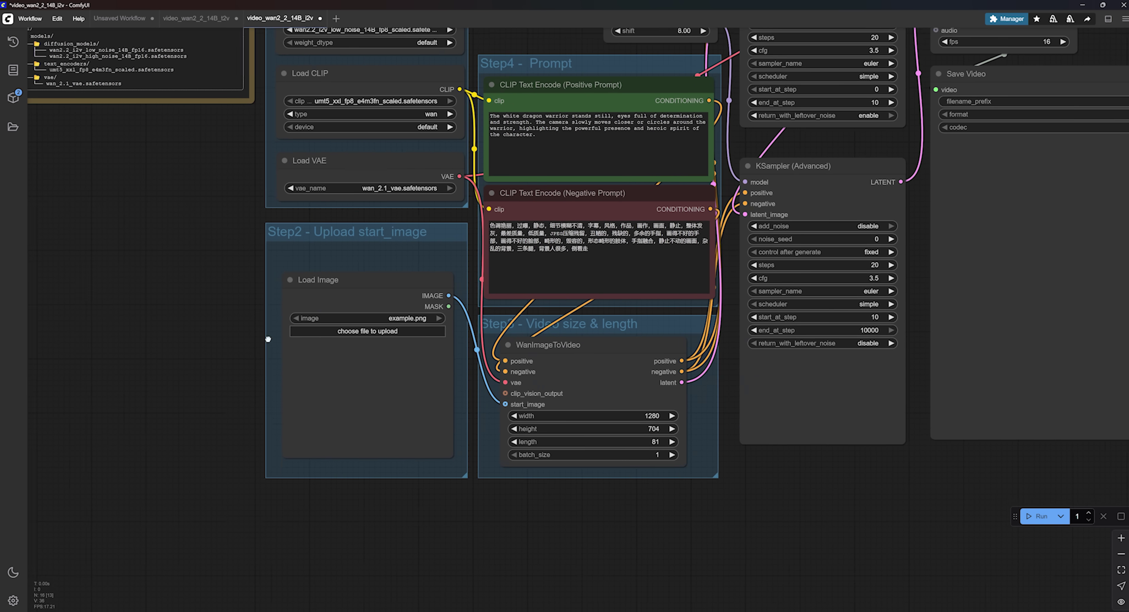
Load the 2912×1632 rainy-city helicopter picture as the start image and check its preview.
left_click(427, 311)
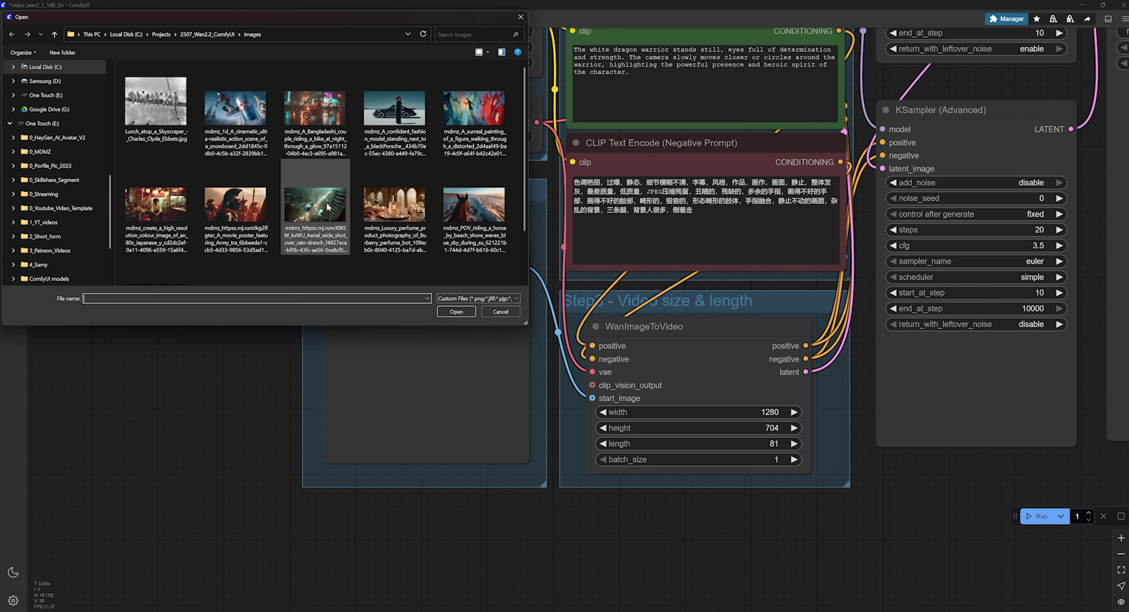
left_click(456, 311)
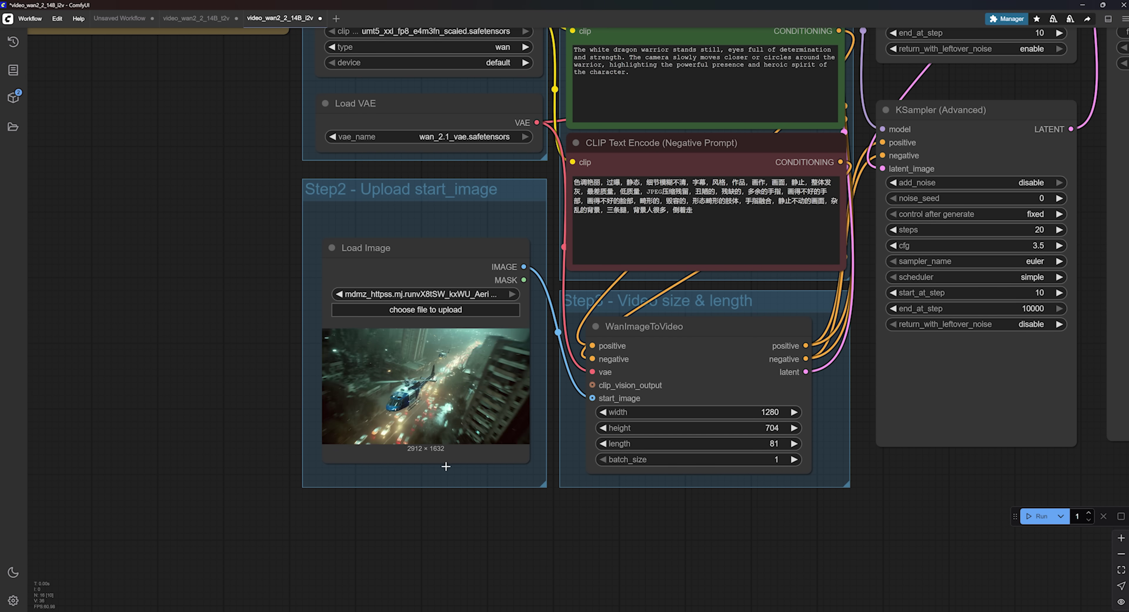
scroll(398, 495, "up", 3)
scroll(397, 496, "up", 2)
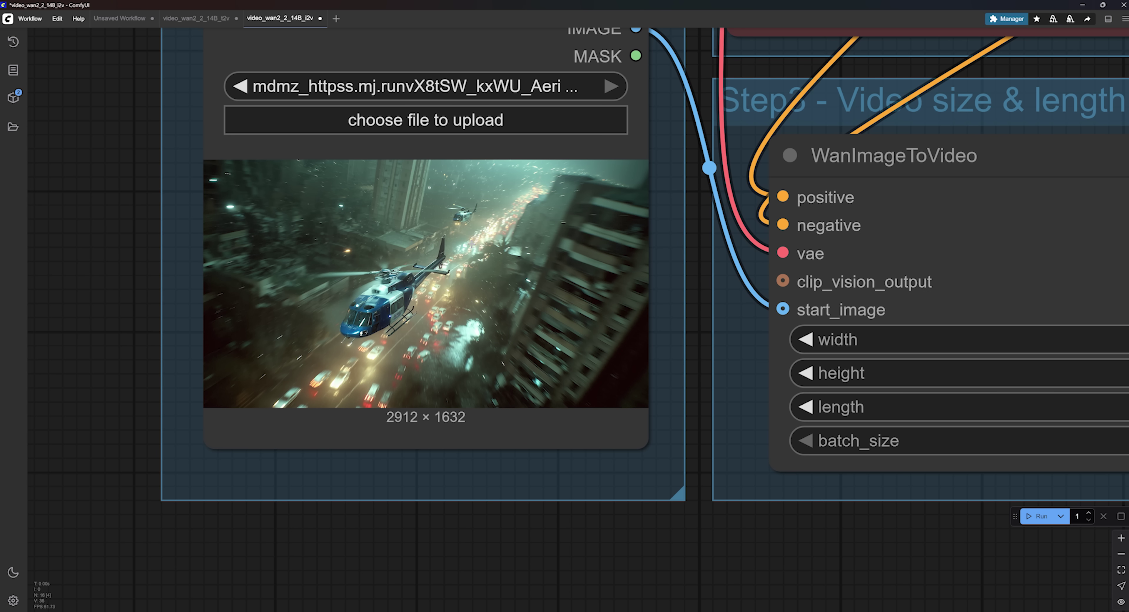
scroll(359, 320, "down", 2)
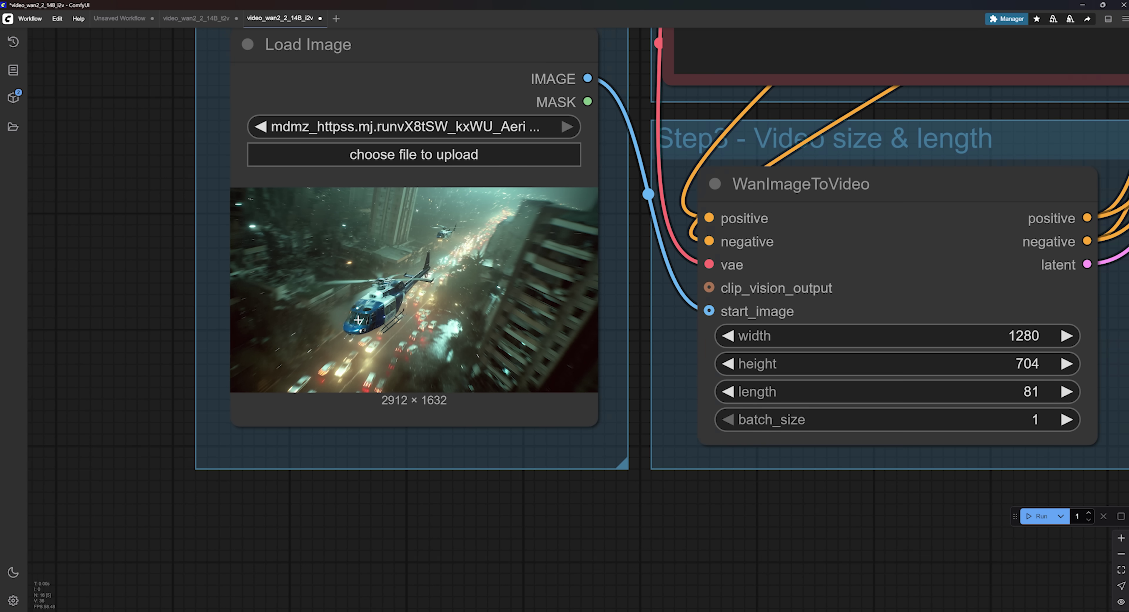
scroll(375, 312, "up", 3)
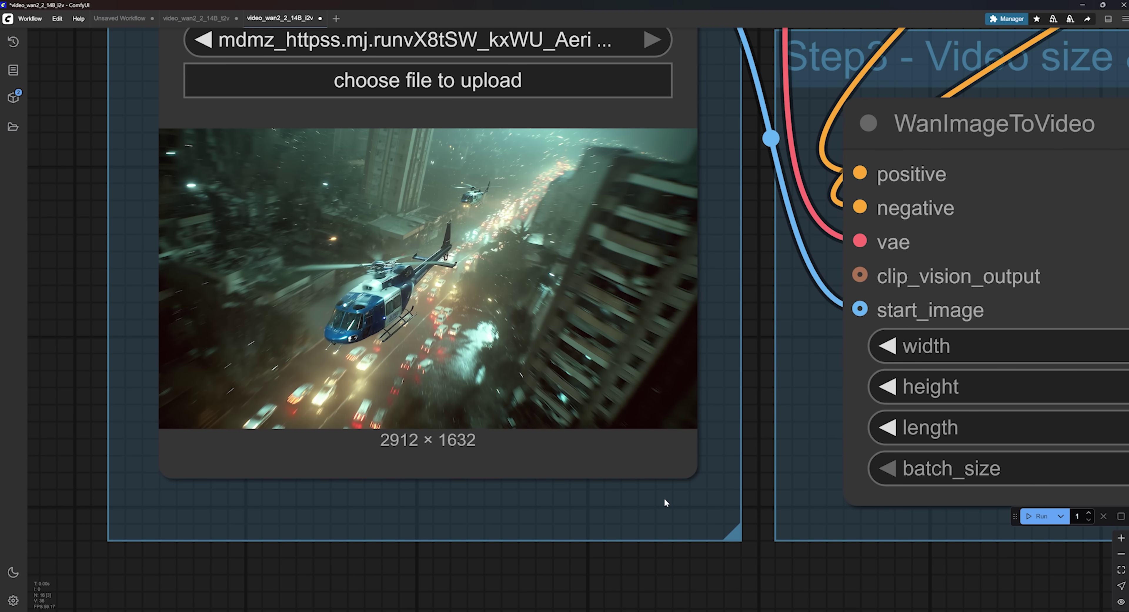
scroll(664, 499, "down", 2)
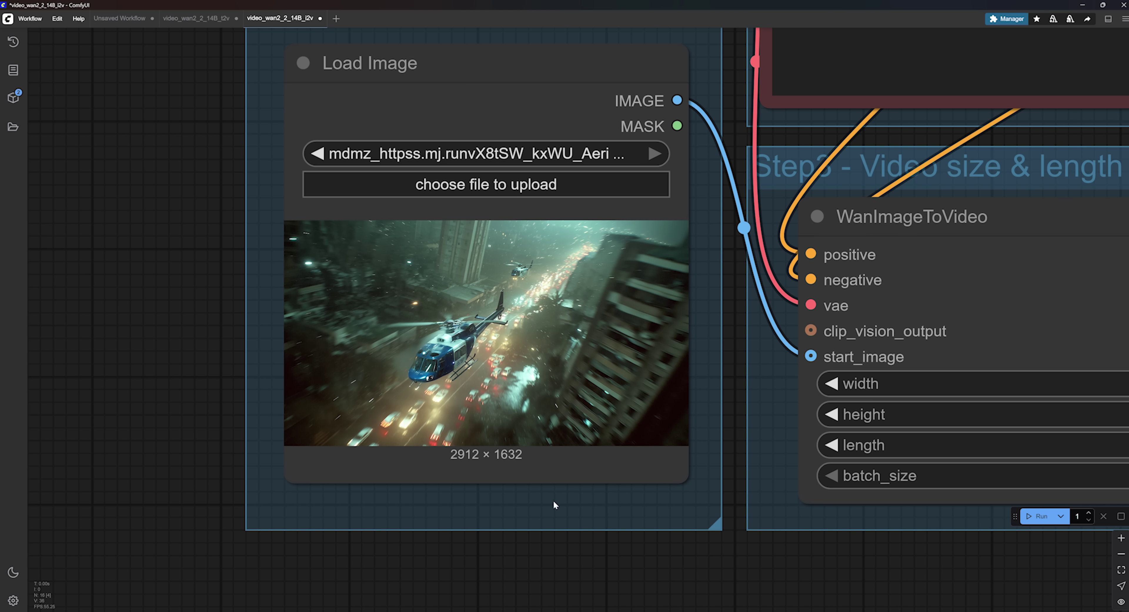
Set the WanImageToVideo size to 960 × 512.
scroll(482, 514, "down", 4)
left_click_drag(1039, 540, 745, 477)
scroll(679, 485, "up", 3)
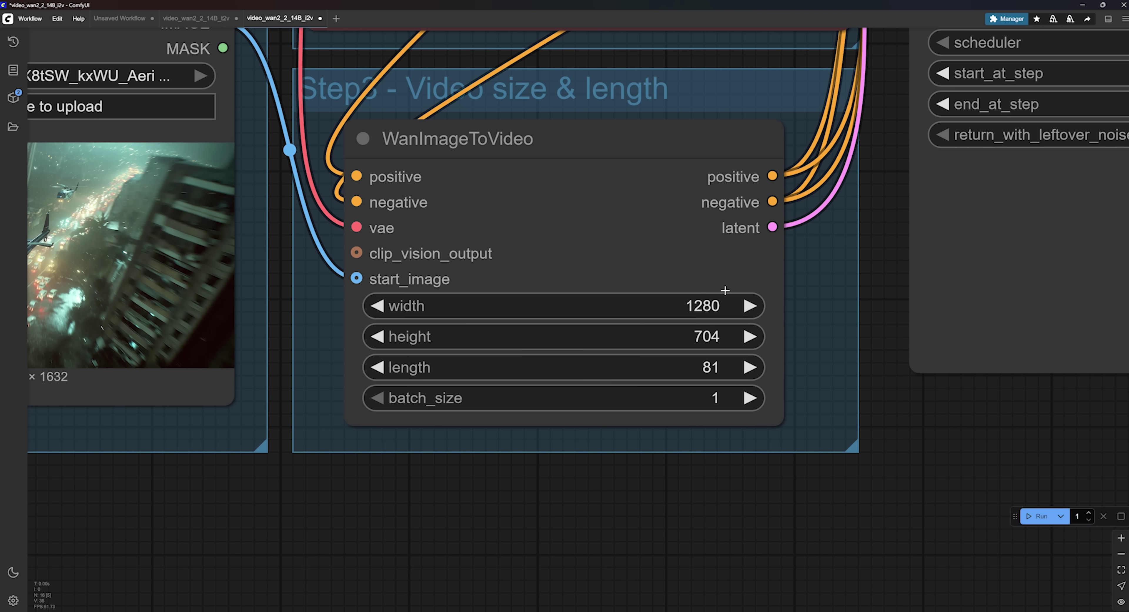
left_click(705, 308)
type("960")
key("Return")
left_click(718, 338)
left_click(932, 321)
Select the old positive prompt text to replace it with the helicopter prompt.
scroll(933, 321, "down", 10)
scroll(774, 351, "up", 6)
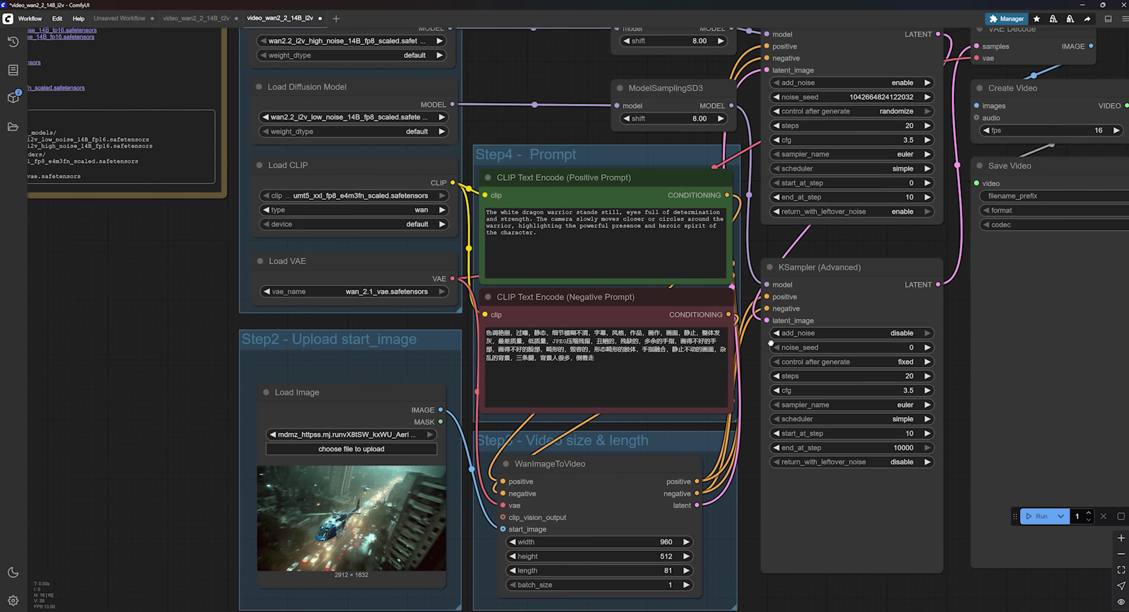
scroll(754, 216, "up", 6)
left_click(623, 298)
key("ctrl+a")
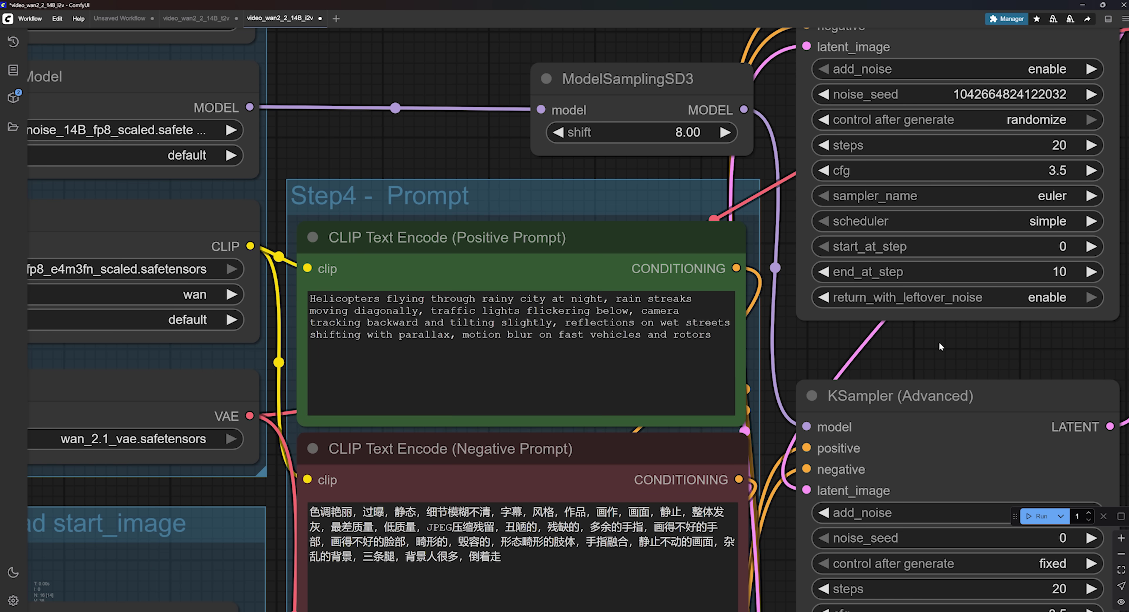
scroll(242, 428, "up", 1)
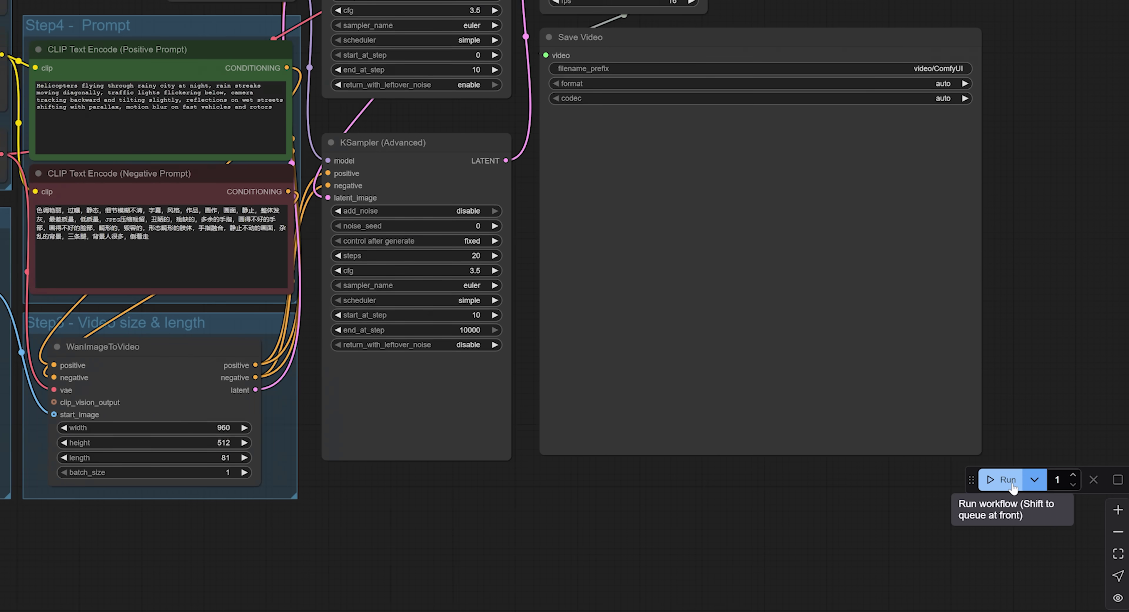
Queue the helicopter image-to-video generation.
left_click(1043, 517)
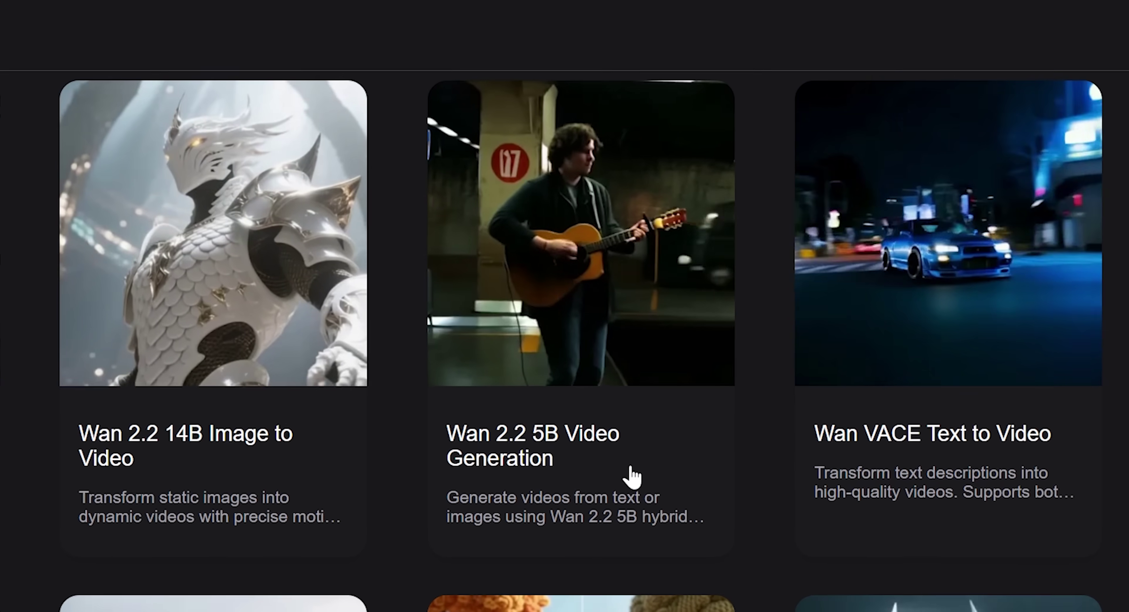
Open the Wan 2.2 5B Video Generation template and bypass its start-image Load Image node.
left_click(623, 346)
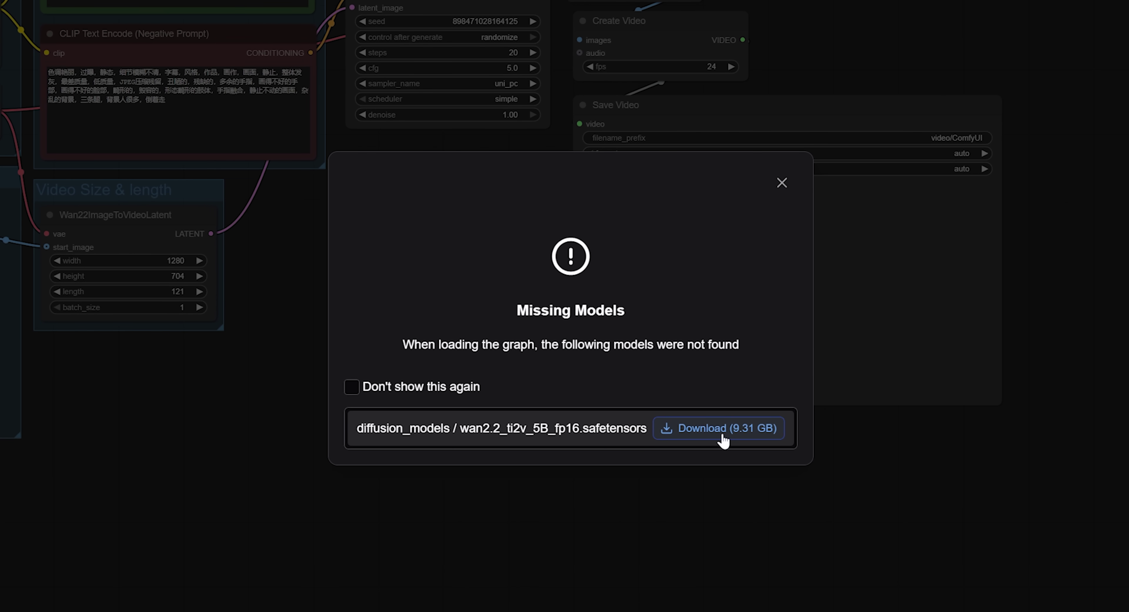
left_click(767, 522)
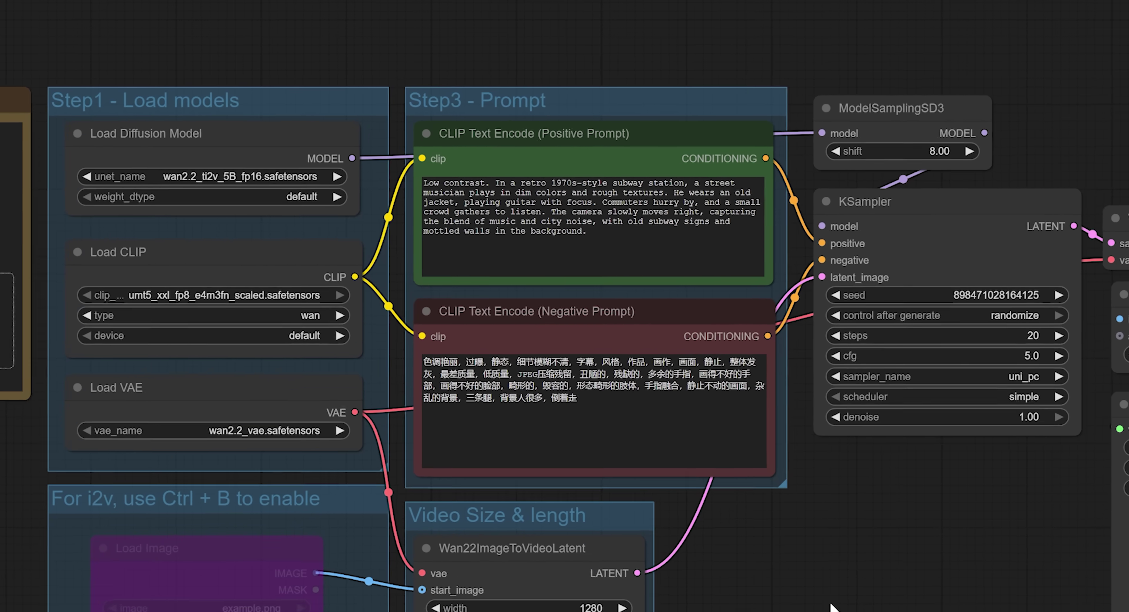
left_click(179, 128)
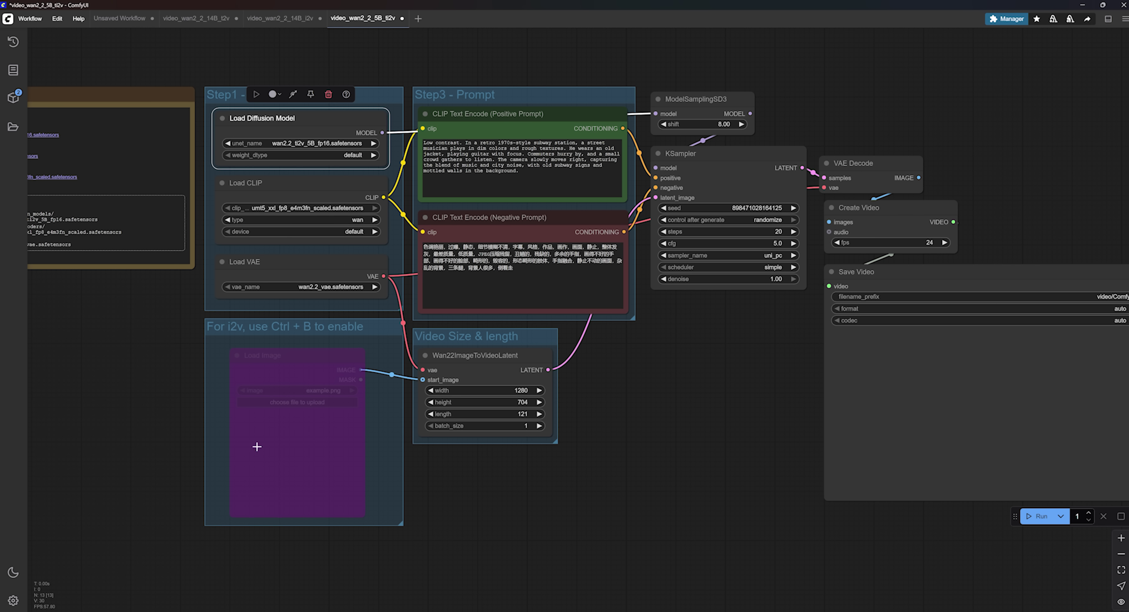
left_click(328, 367)
scroll(173, 425, "up", 3)
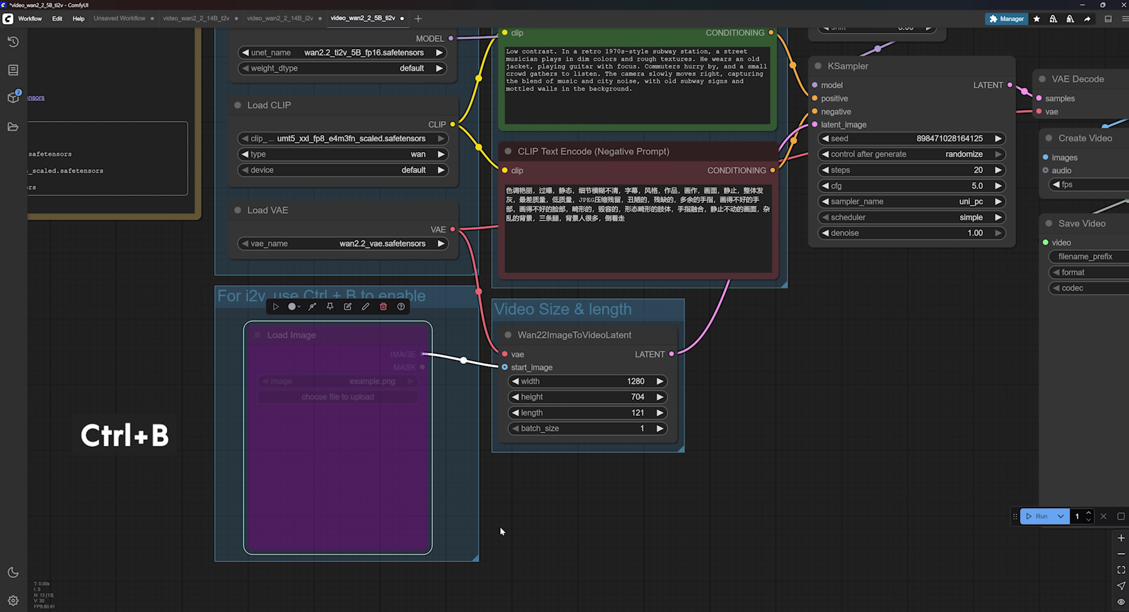
key("ctrl+b")
scroll(502, 532, "up", 3)
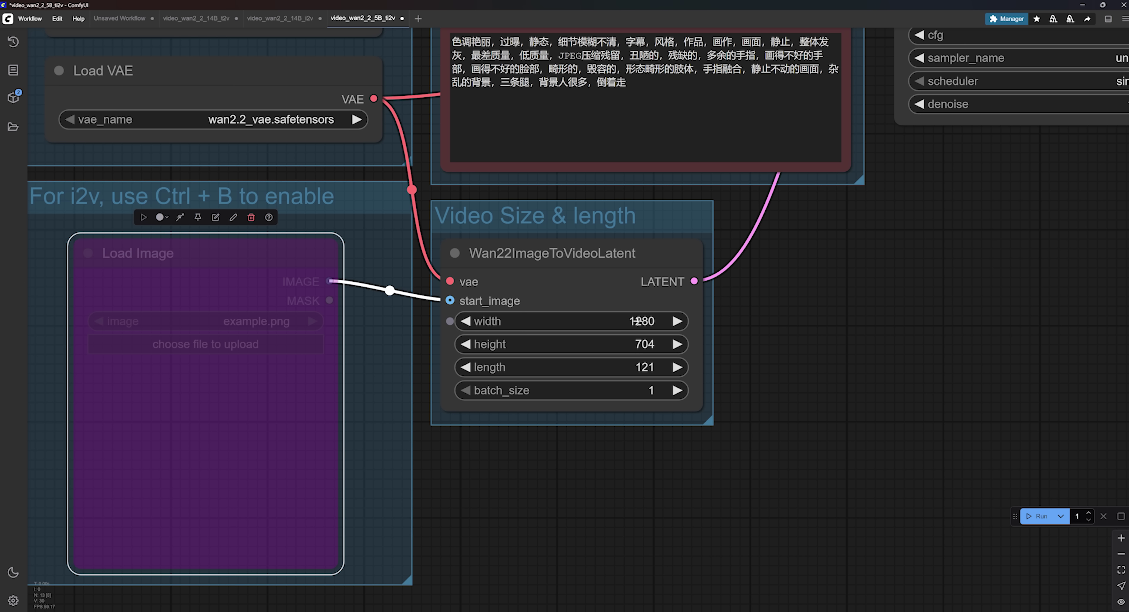
Set Wan22ImageToVideoLatent width to 1024 and height to 576, keeping 121 frames.
left_click(637, 320)
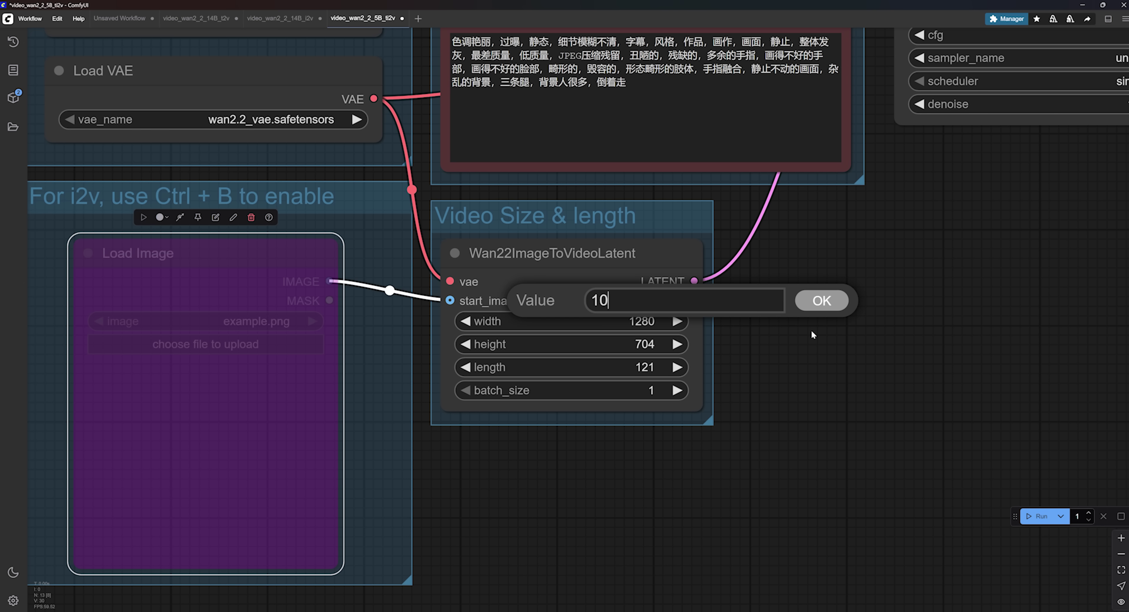
key("Return")
left_click(640, 344)
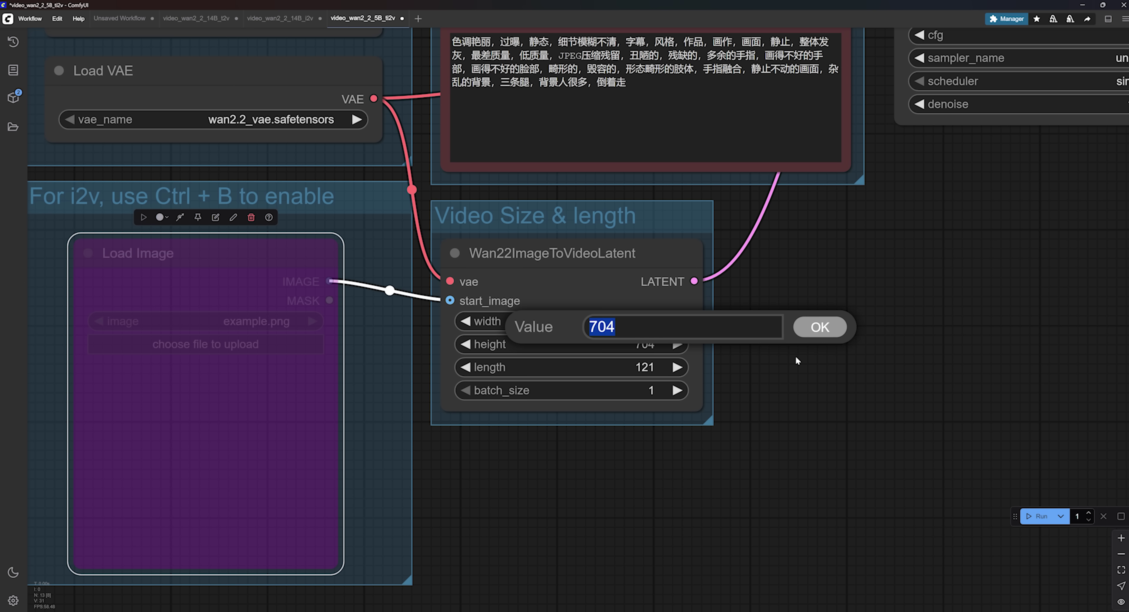
type("576")
key("Return")
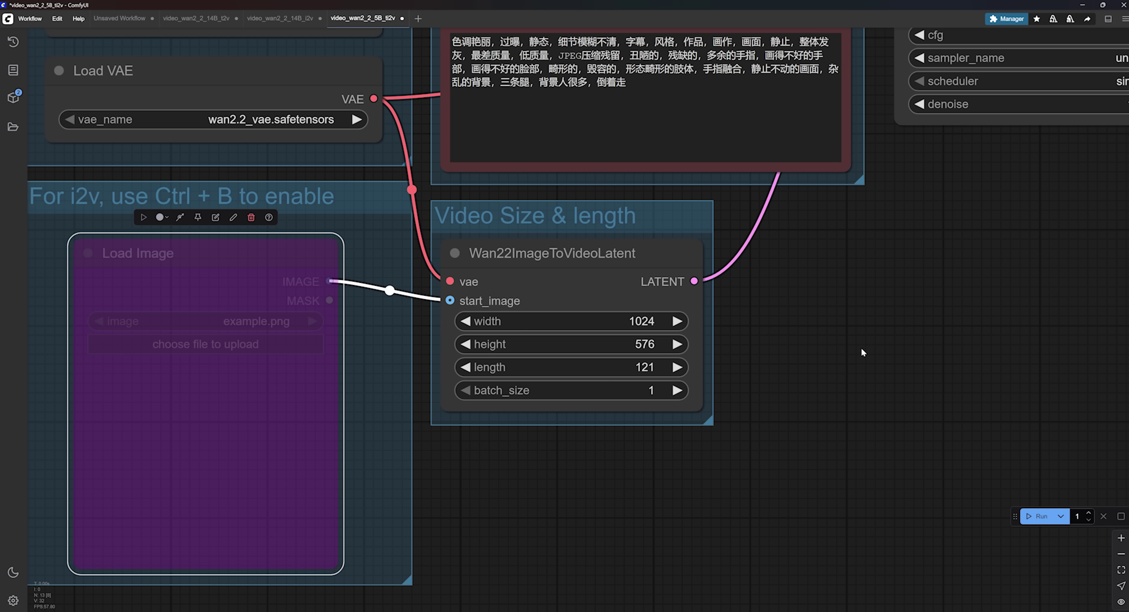
scroll(624, 343, "up", 1)
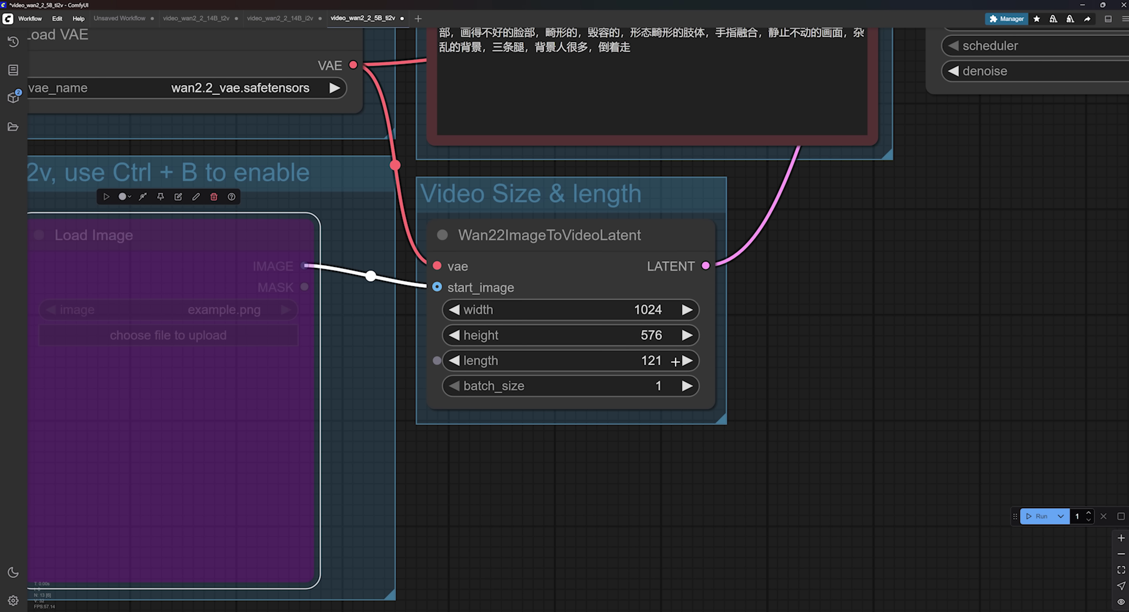
scroll(653, 389, "down", 8)
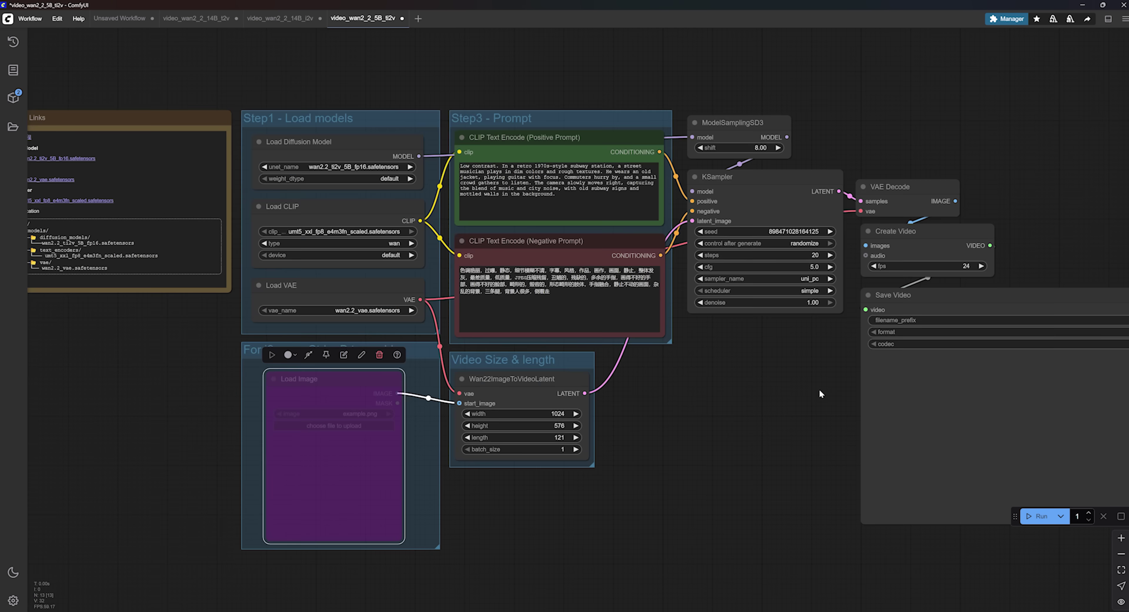
scroll(772, 300, "up", 4)
scroll(772, 300, "up", 4)
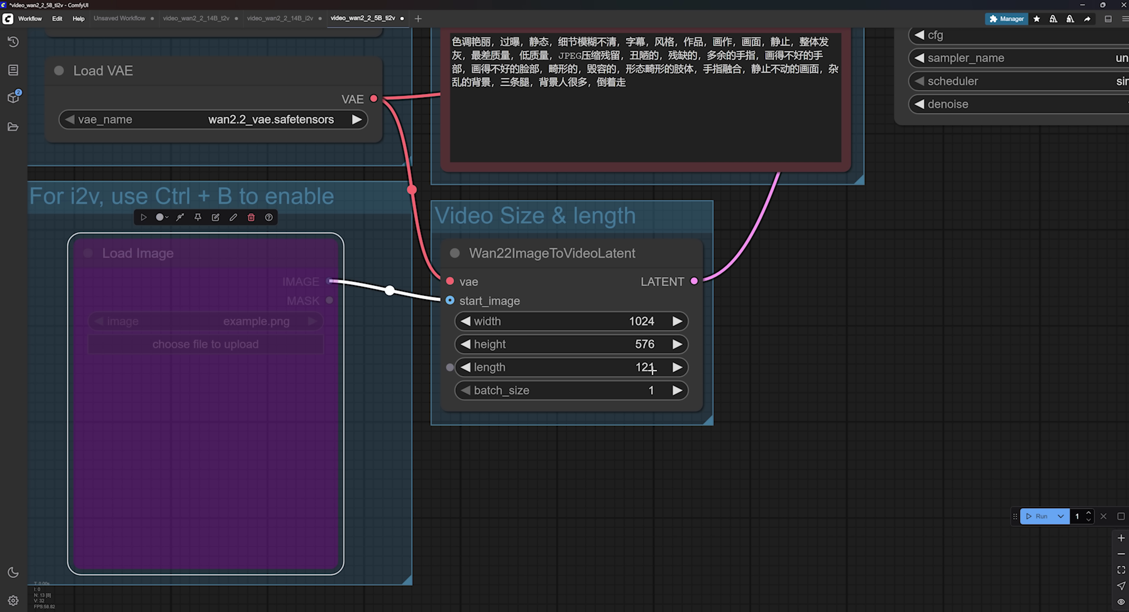
scroll(652, 369, "up", 1)
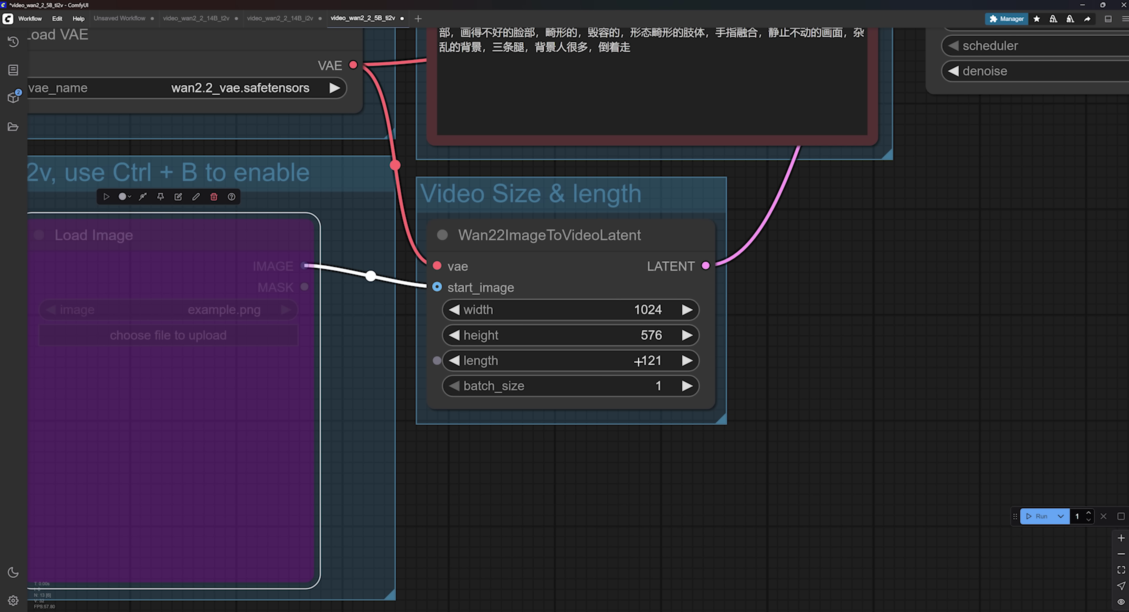
Replace the positive prompt with the golden retriever in a yellow raincoat on a neon-lit street.
scroll(638, 362, "down", 5)
scroll(766, 288, "up", 5)
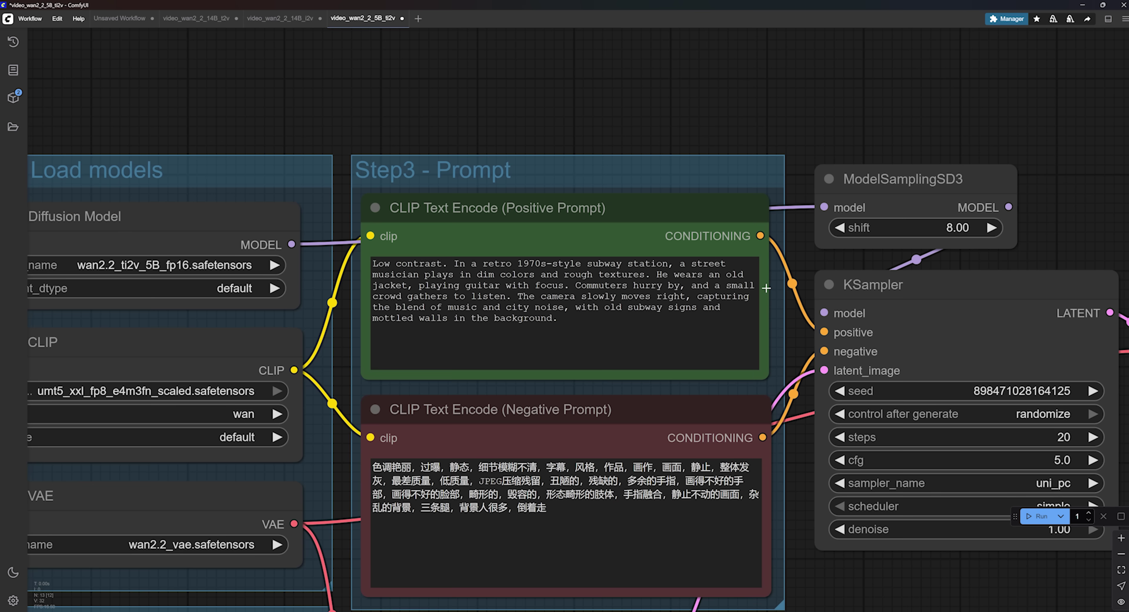
left_click(424, 265)
key("ctrl+a")
key("BackSpace")
scroll(420, 254, "up", 1)
type("A golden retriever wearing a yellow raincoat walking toward the camera on a wet city sidewalk at night, colorful neon signs reflecting in puddles, light rain falling, the dog suddenly turns left and walks into a narrow alley, camera smoothly orbits to follow the turn, tracking low to the ground, steam rising from nearby vents, soft depth of field")
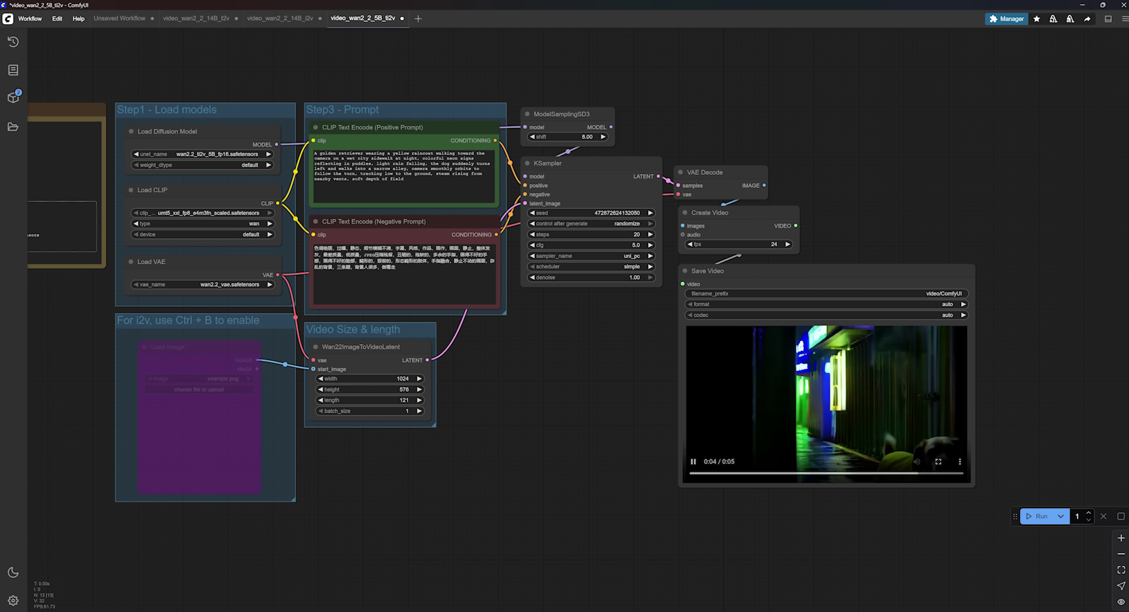
Check generation progress in the logs, then select the whole positive prompt text.
left_click(1111, 23)
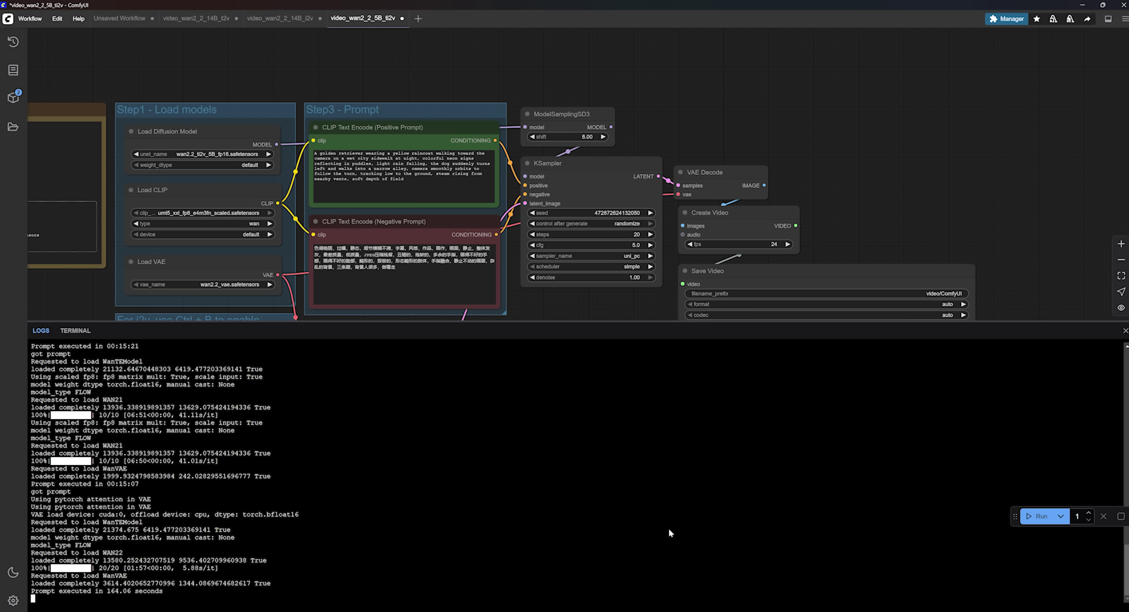
key("ctrl+grave")
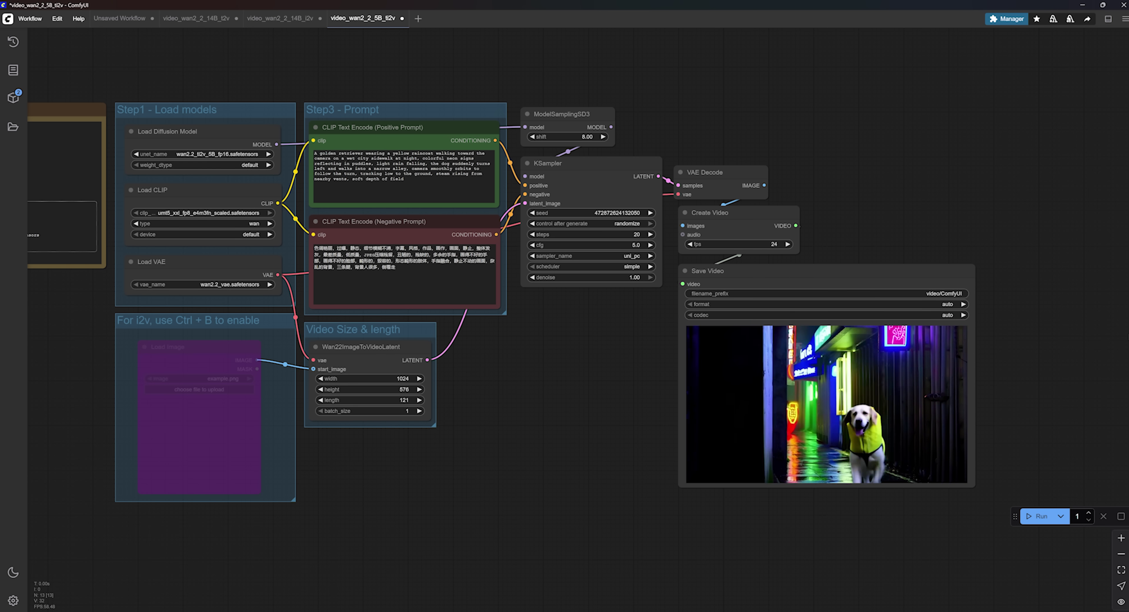
scroll(151, 140, "up", 3)
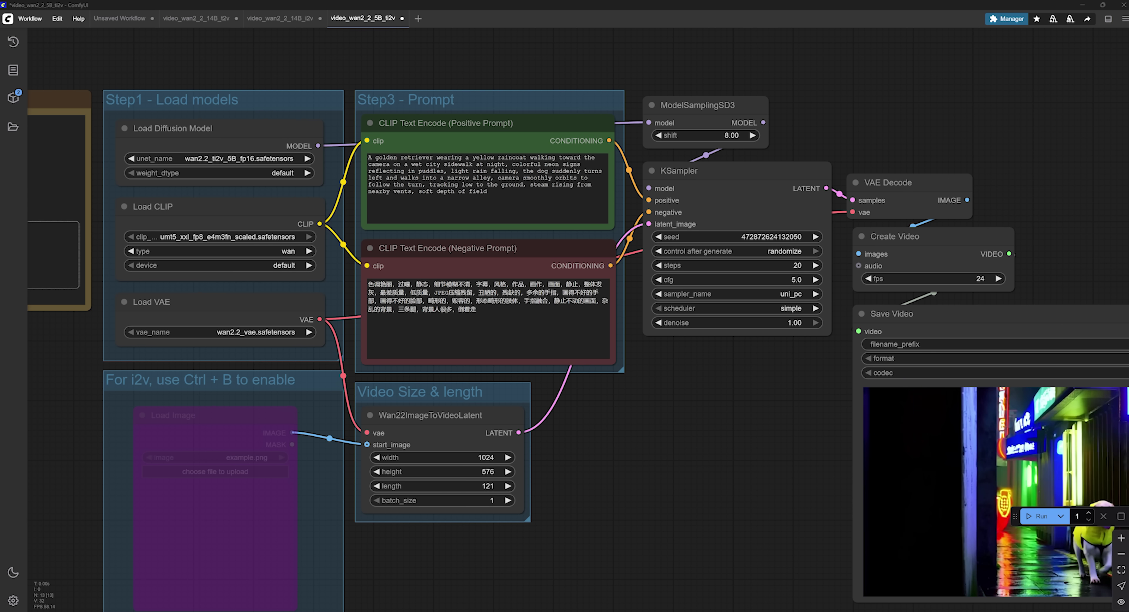
scroll(387, 147, "up", 3)
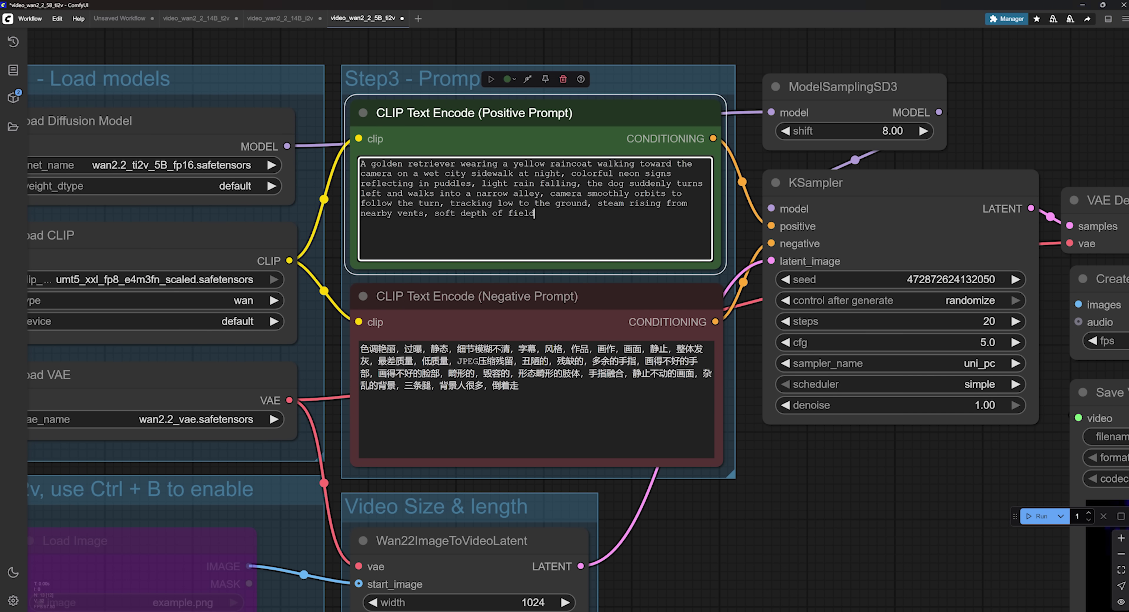
left_click(363, 161)
key("ctrl+a")
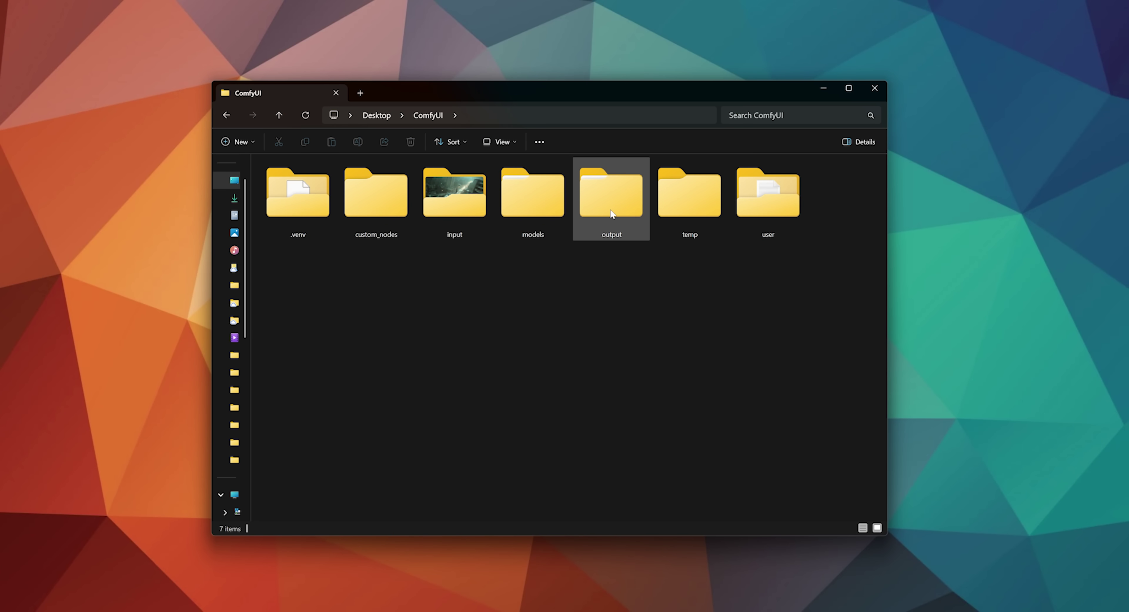
Open the output > video folder showing the six generated ComfyUI mp4 clips.
double_click(614, 198)
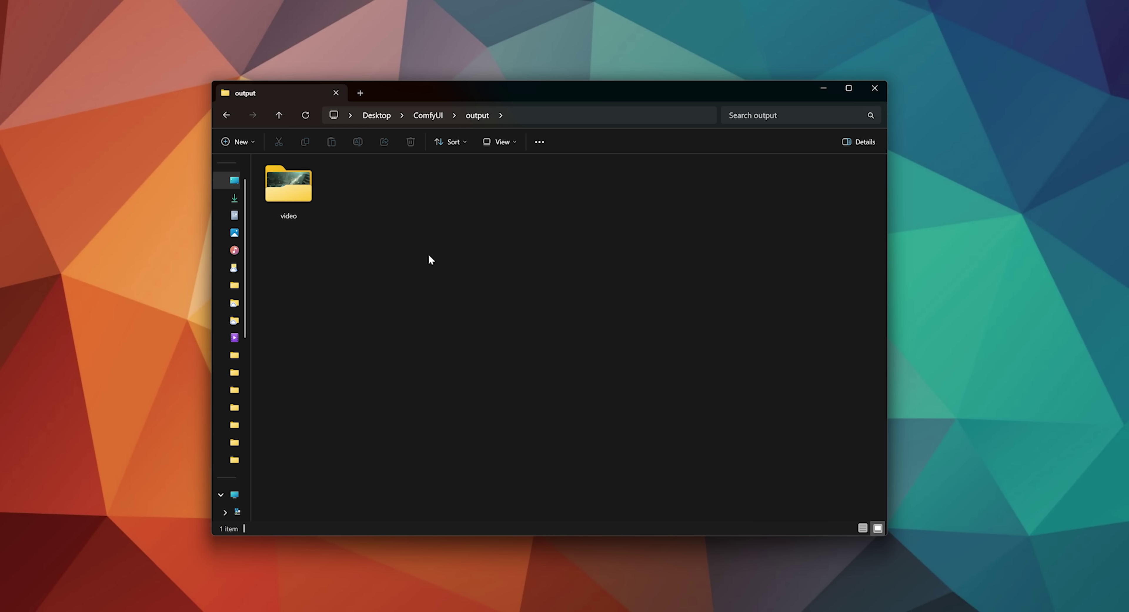
double_click(302, 200)
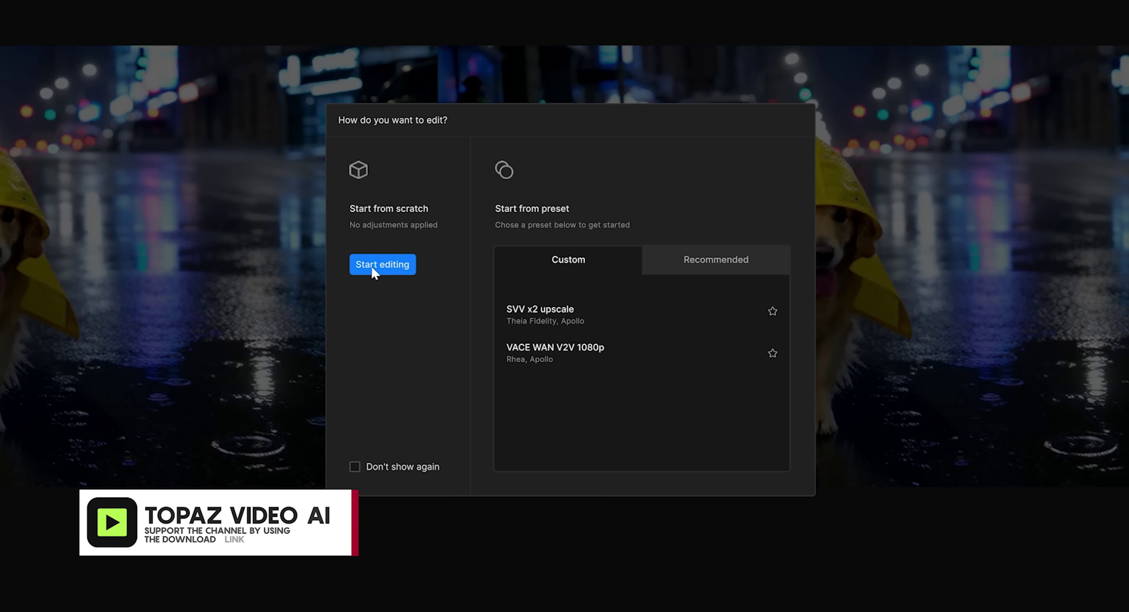
Start editing the dog clip with 3840×2160 (4K) output and the Rhea AI model.
left_click(374, 270)
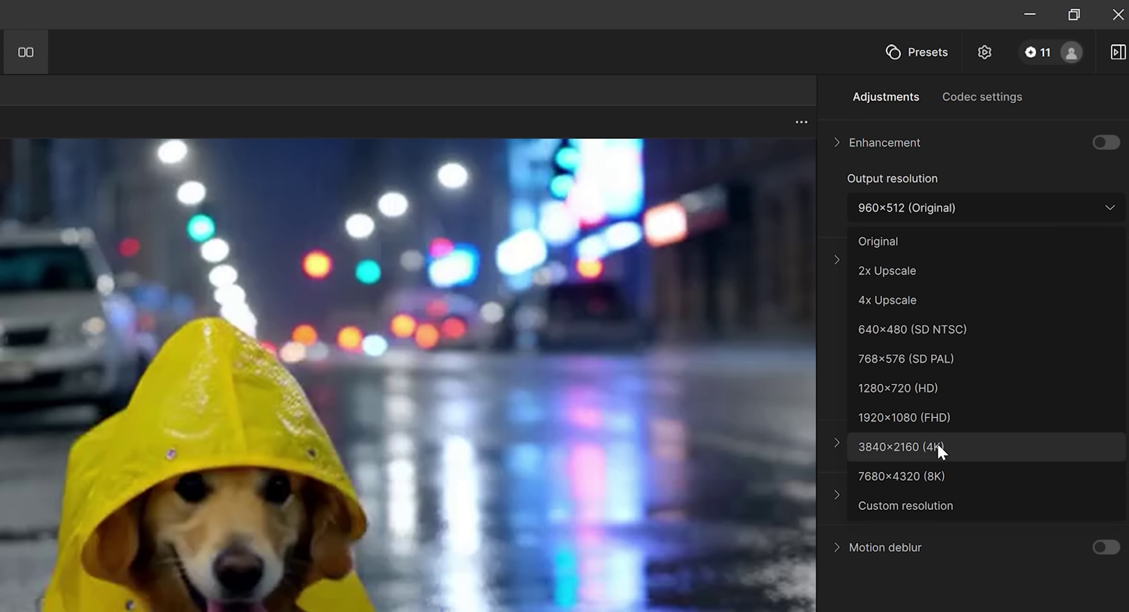
left_click(862, 458)
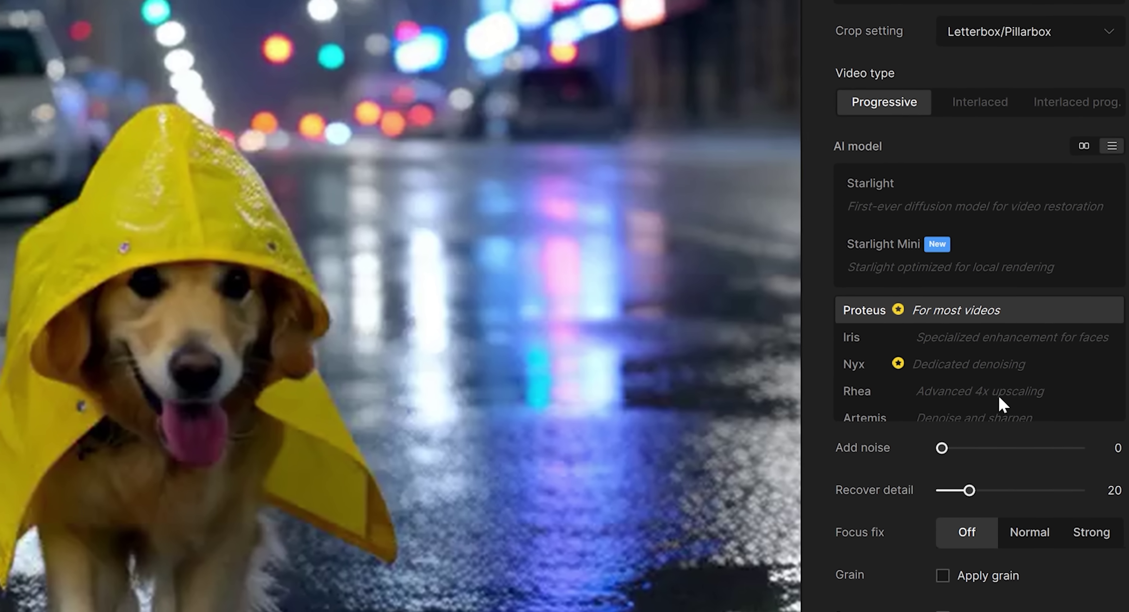
left_click(964, 393)
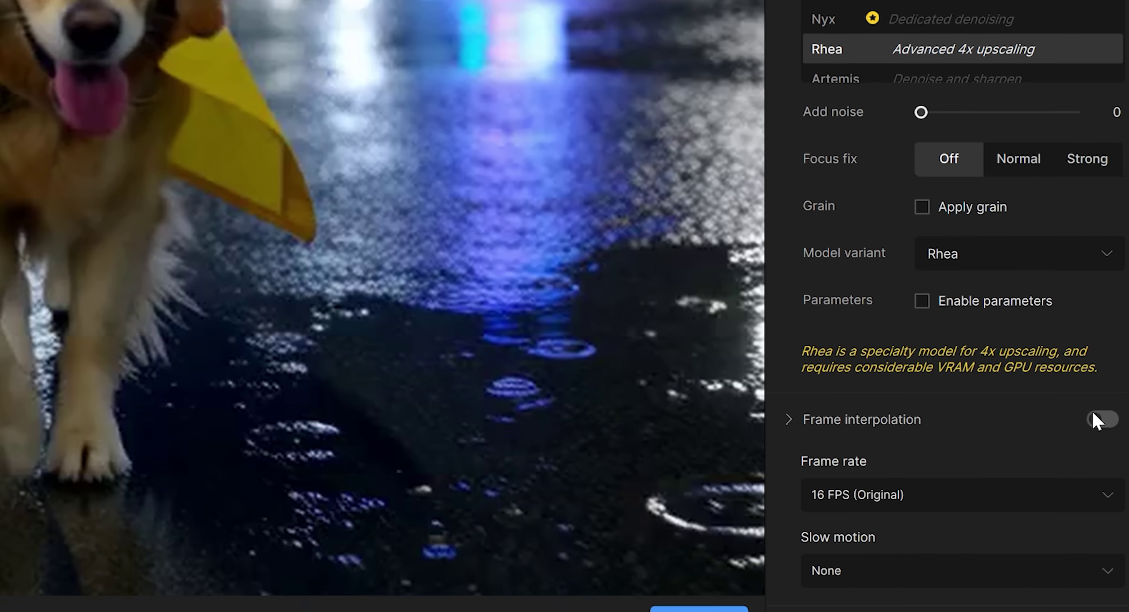
Enable frame interpolation and set the output frame rate to 24 FPS.
left_click(1095, 419)
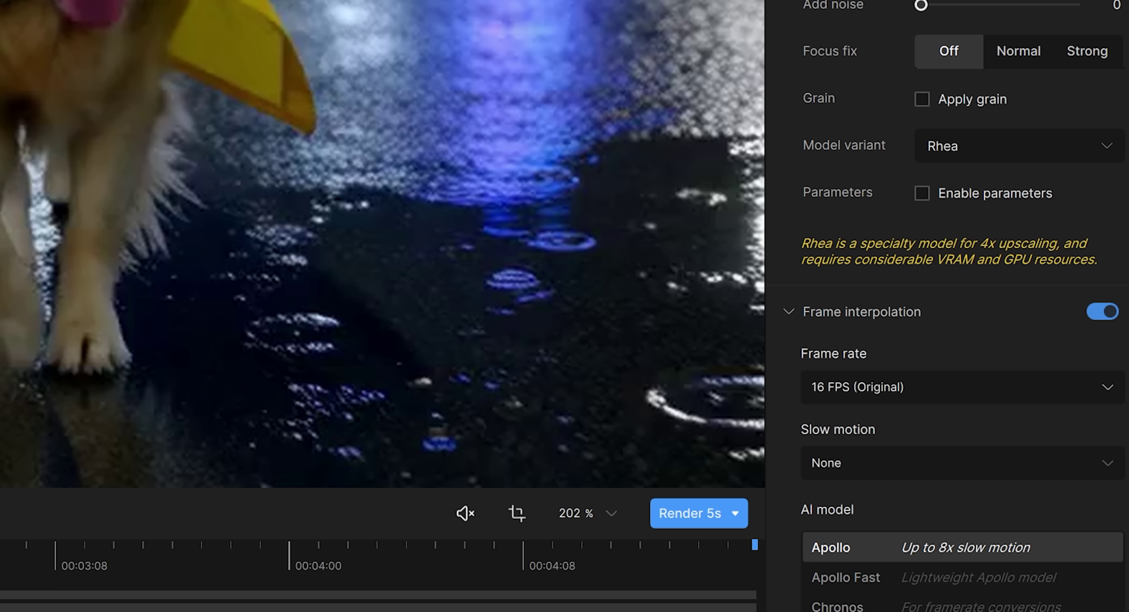
left_click(1108, 394)
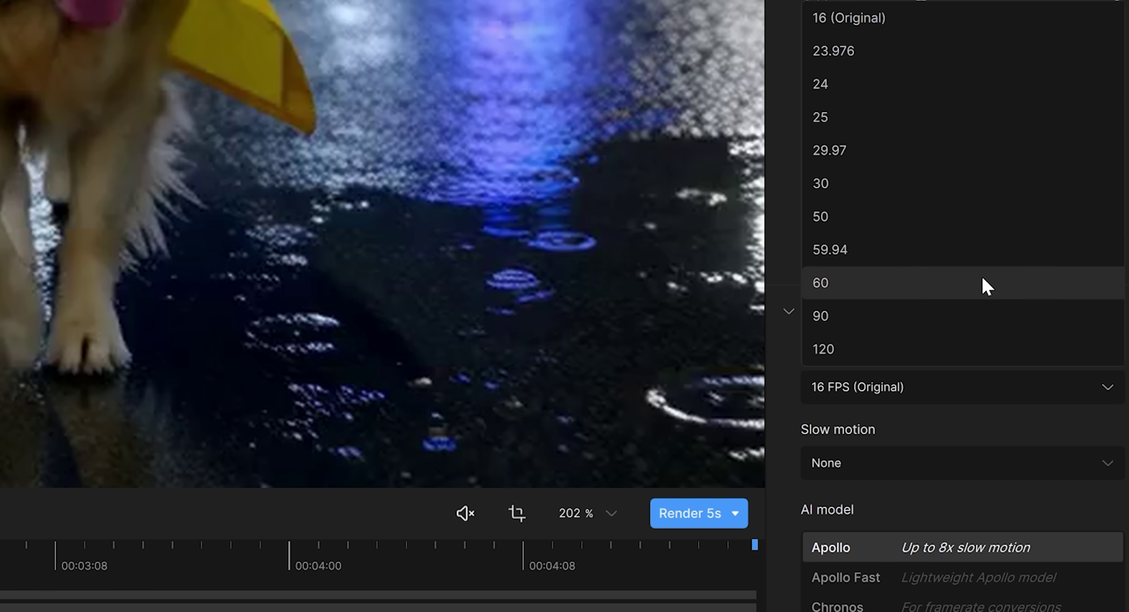
left_click(871, 93)
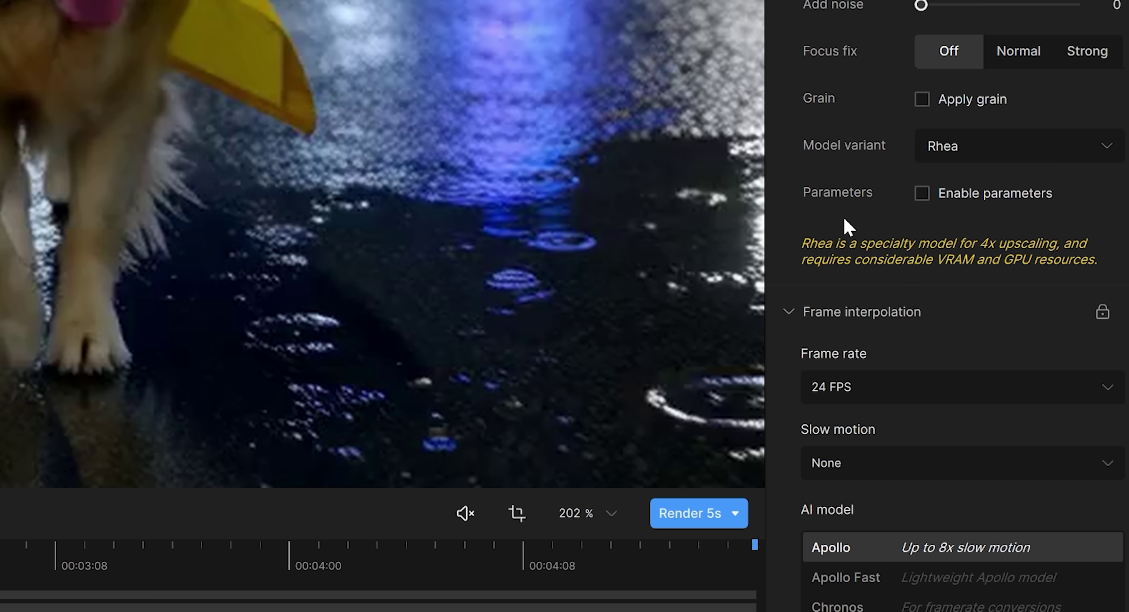
scroll(844, 222, "down", 5)
scroll(1125, 352, "down", 2)
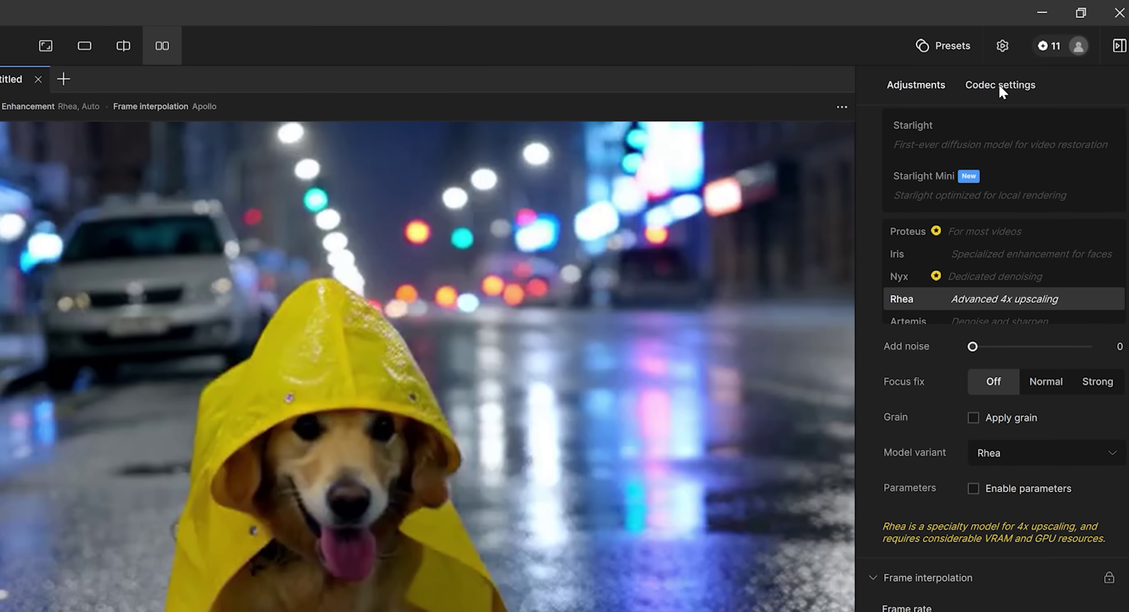
Set the codec to H264 with an mp4 container and quick-export the upscaled clip.
left_click(1001, 88)
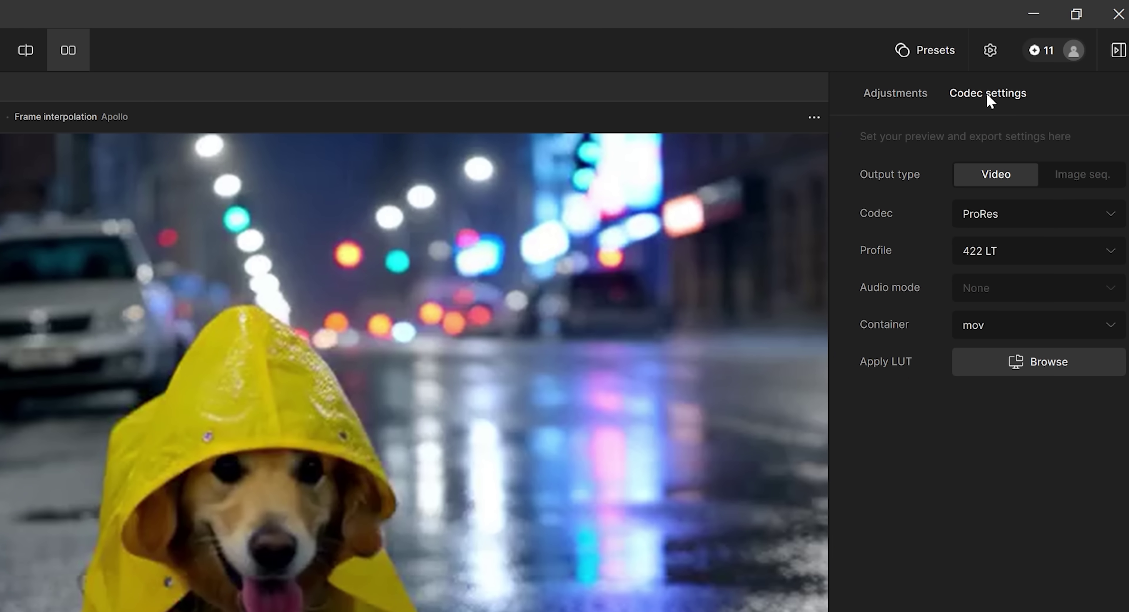
left_click(1038, 219)
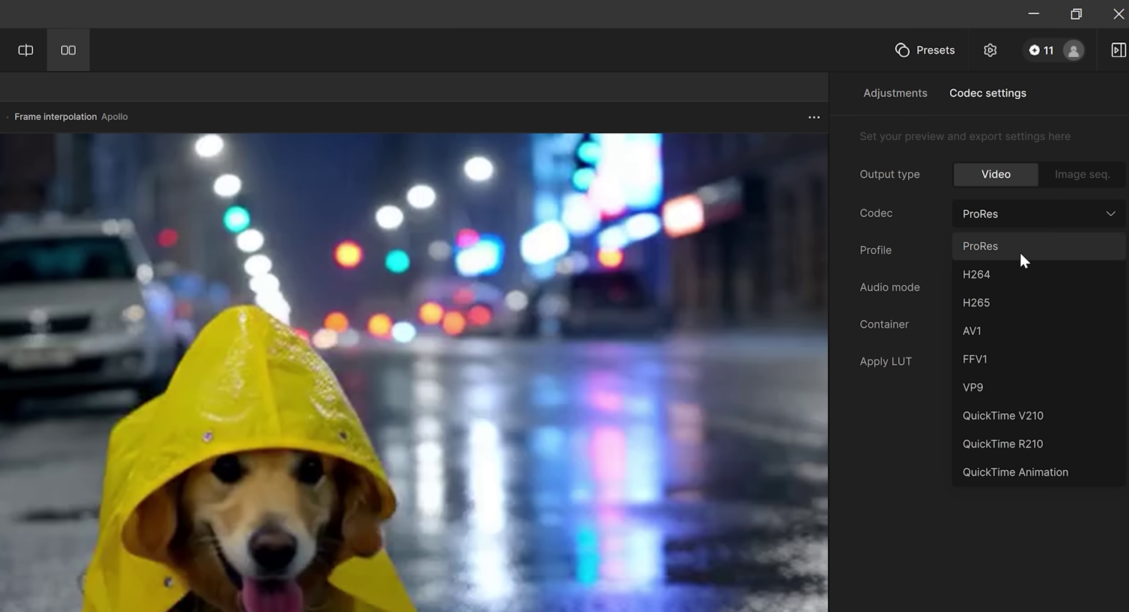
left_click(1013, 270)
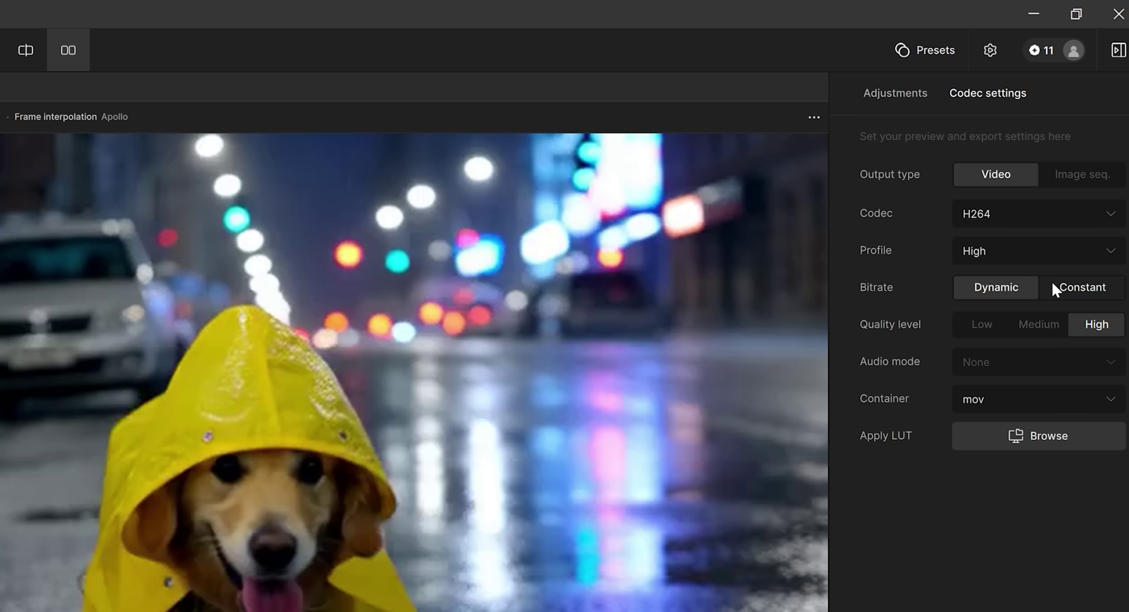
left_click(1031, 398)
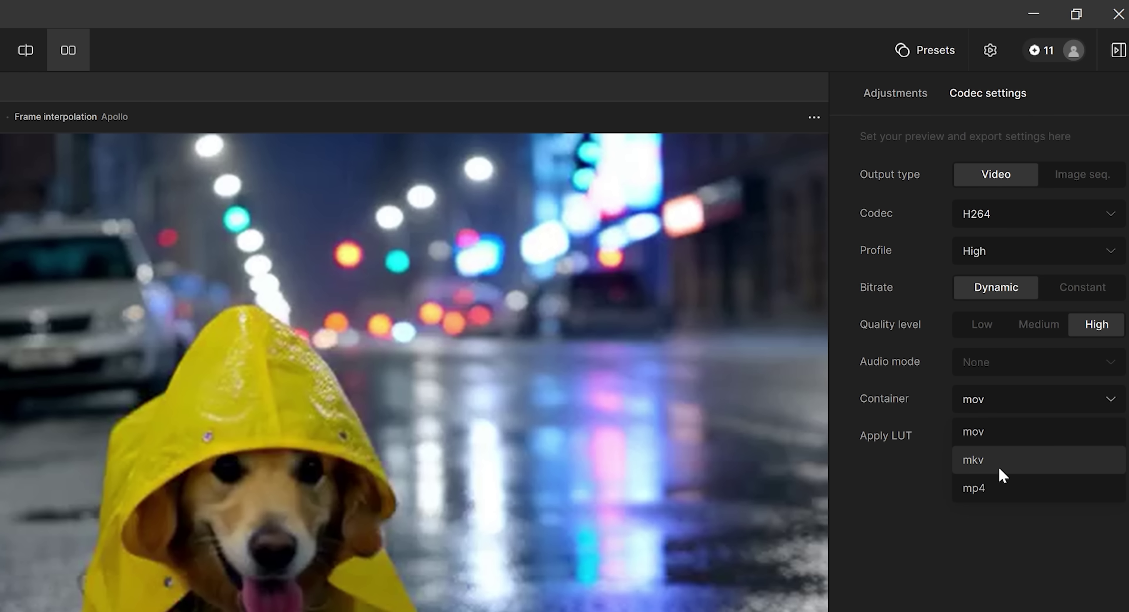
left_click(1011, 491)
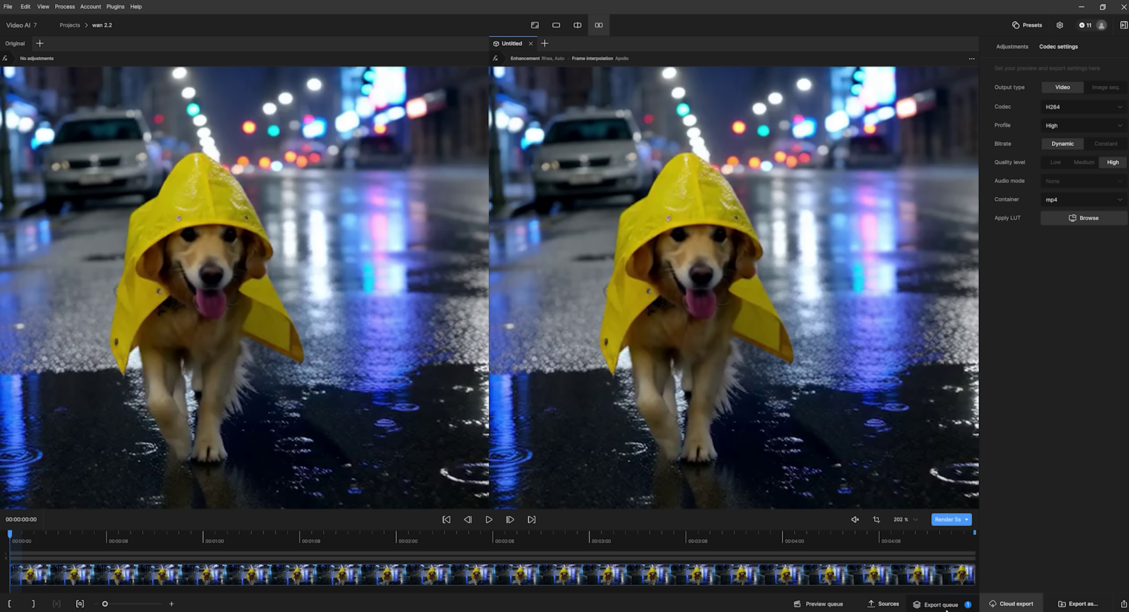
left_click(946, 608)
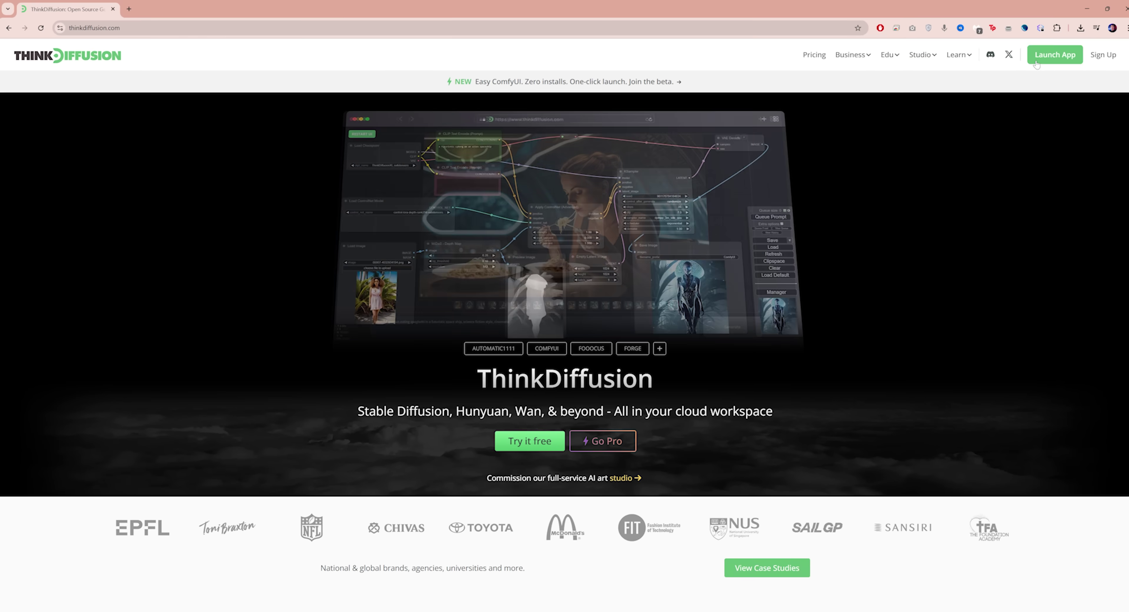
Launch the hosted ComfyUI app and load a Wan 2.2 14B video template from Browse Templates.
left_click(1037, 57)
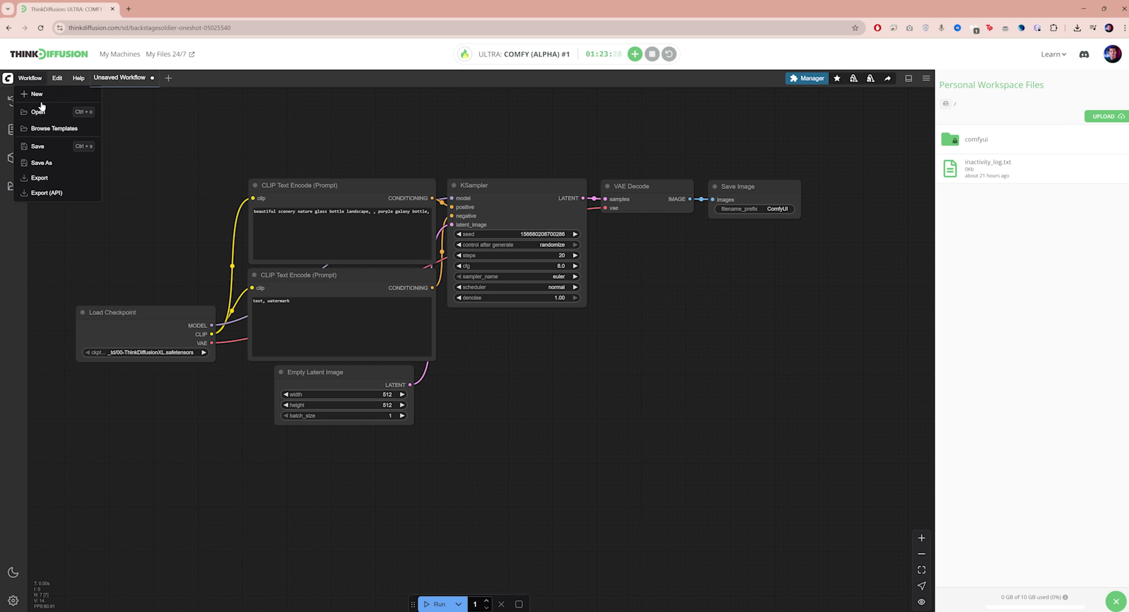
left_click(45, 128)
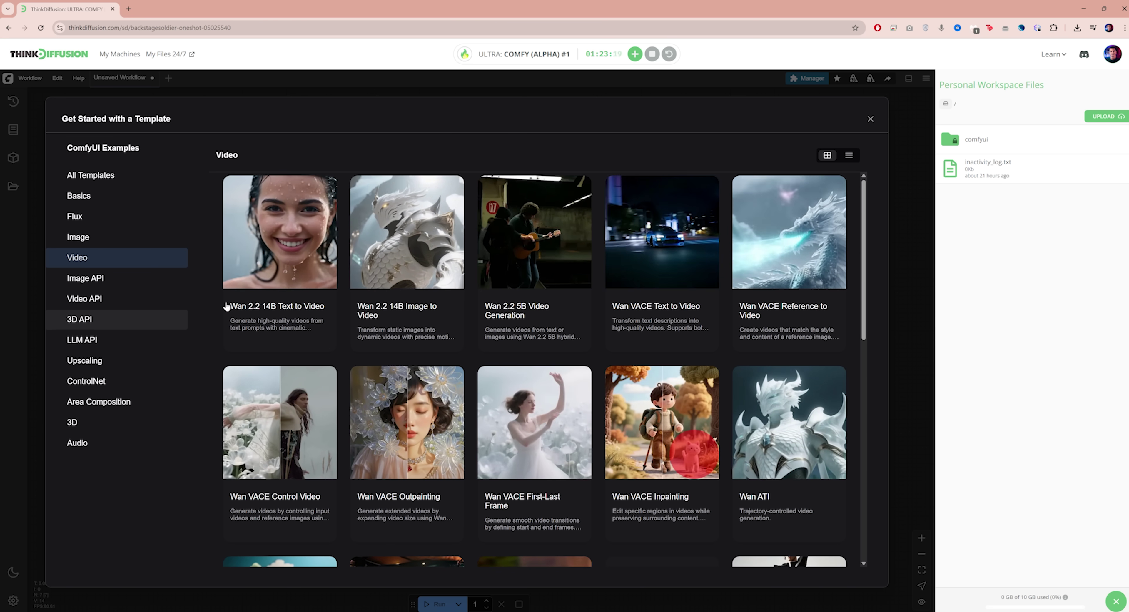
left_click(392, 310)
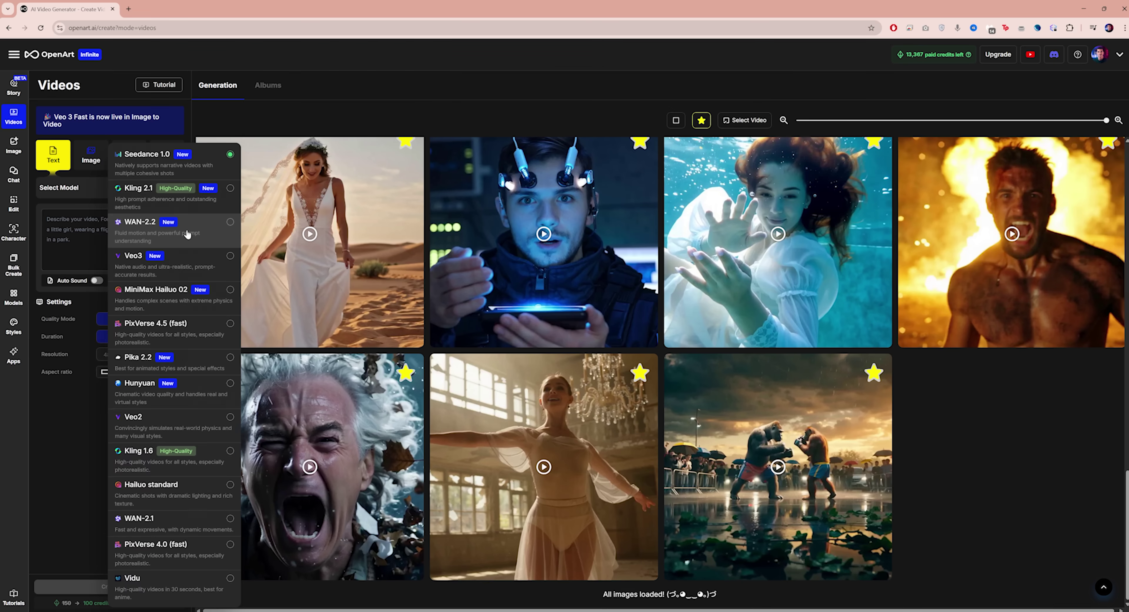
Pick WAN-2.2 as the model, then view one gallery video and close its viewer.
left_click(369, 287)
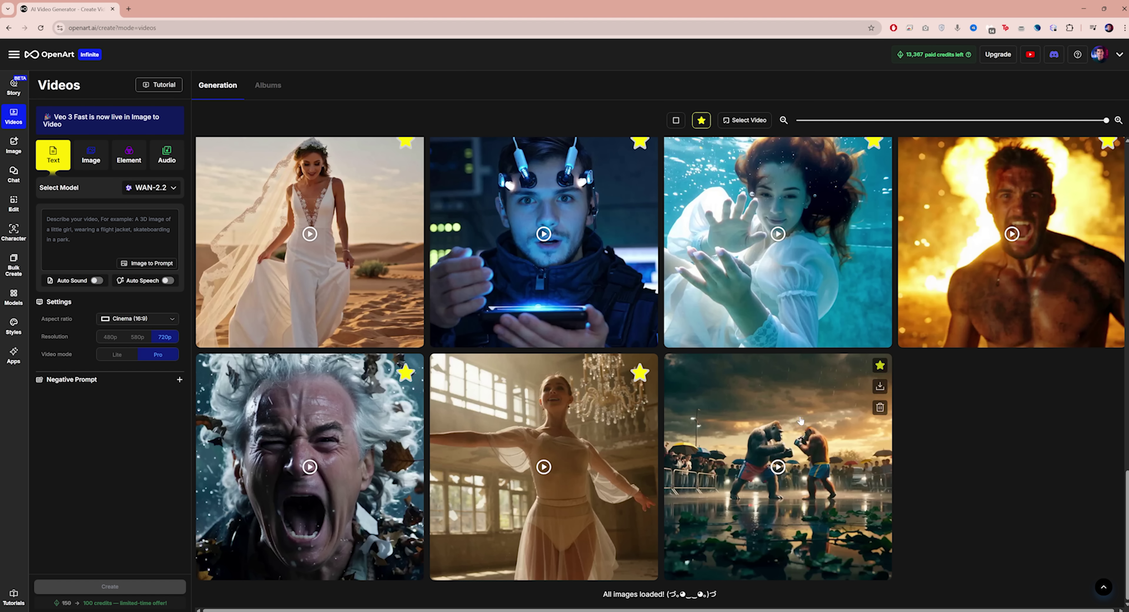
left_click(886, 454)
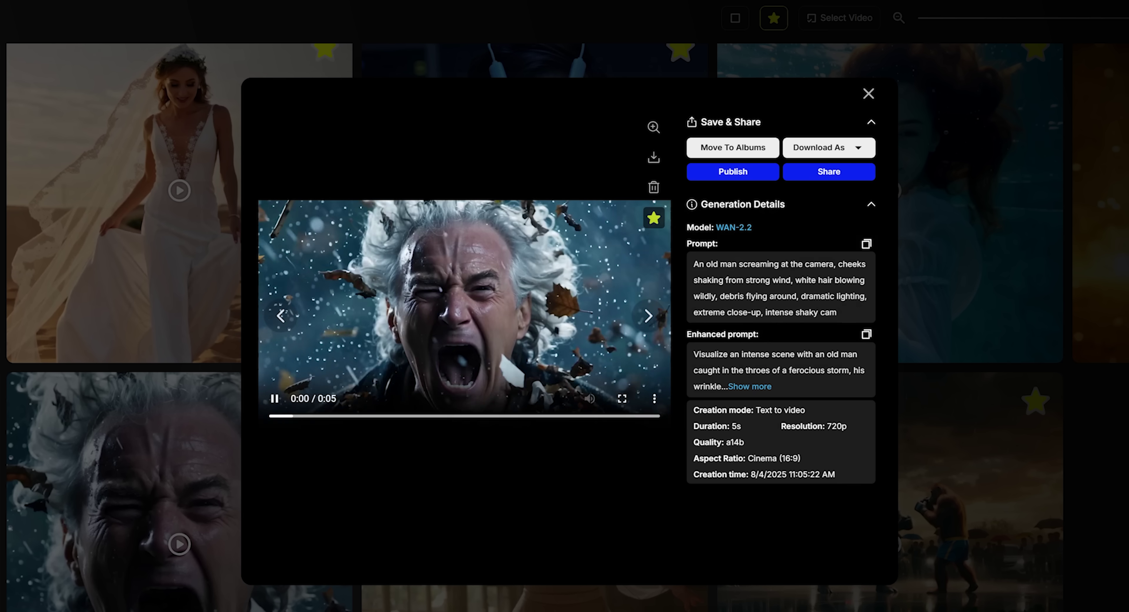
left_click(869, 94)
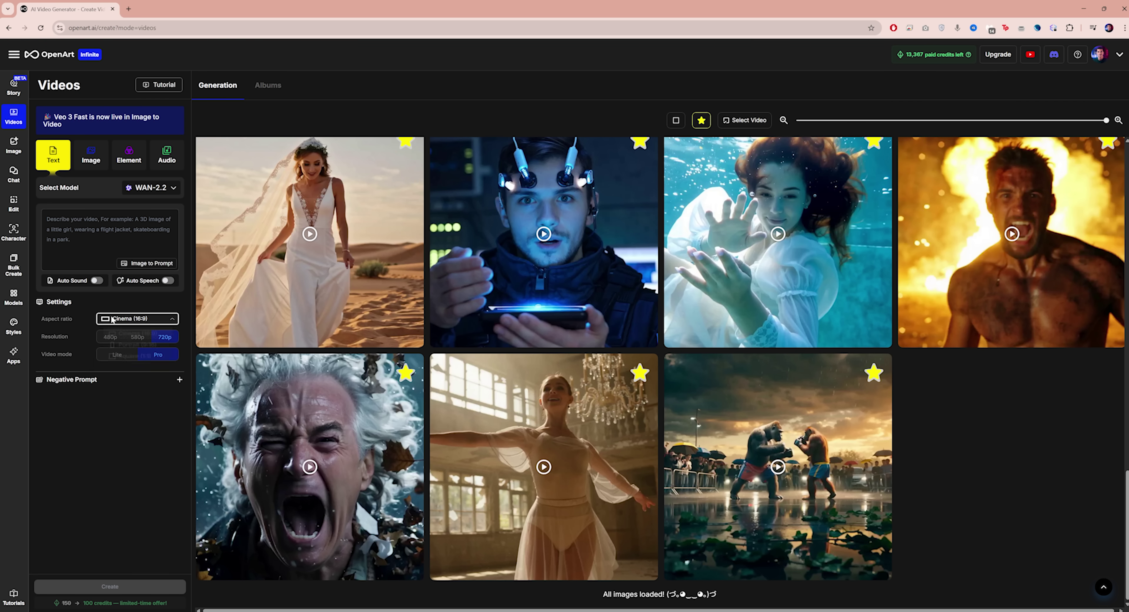